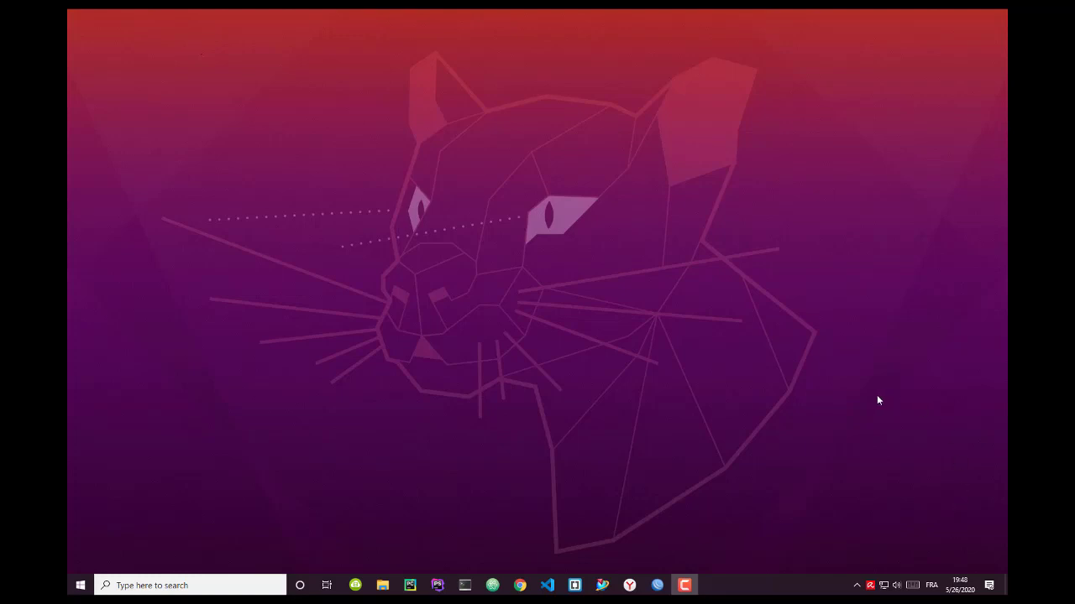
Step: Launch Task Manager from the taskbar menu and switch to its Services tab
right_click(727, 586)
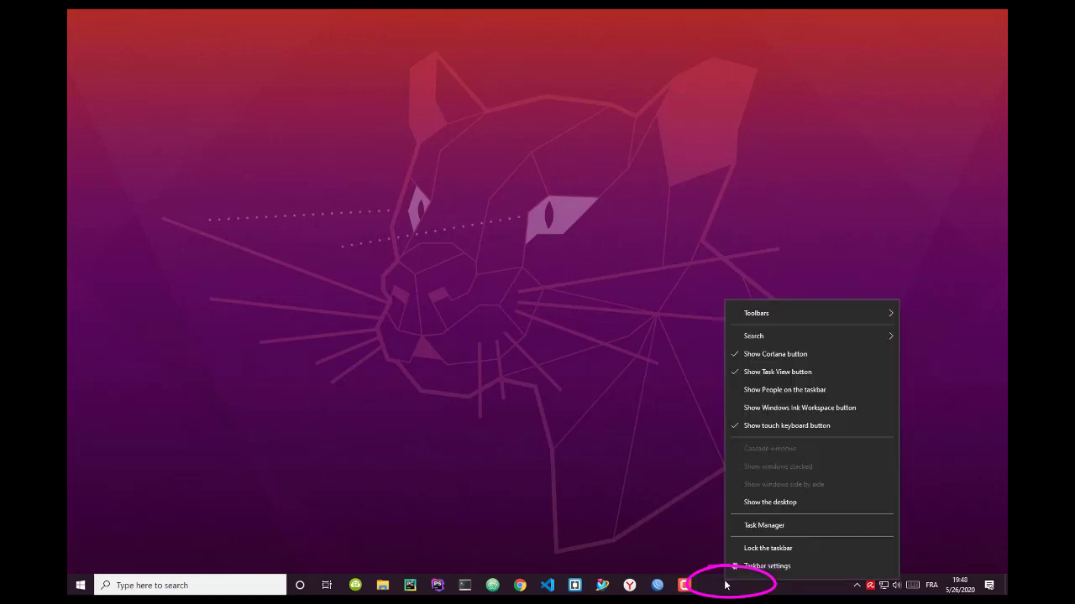
left_click(748, 526)
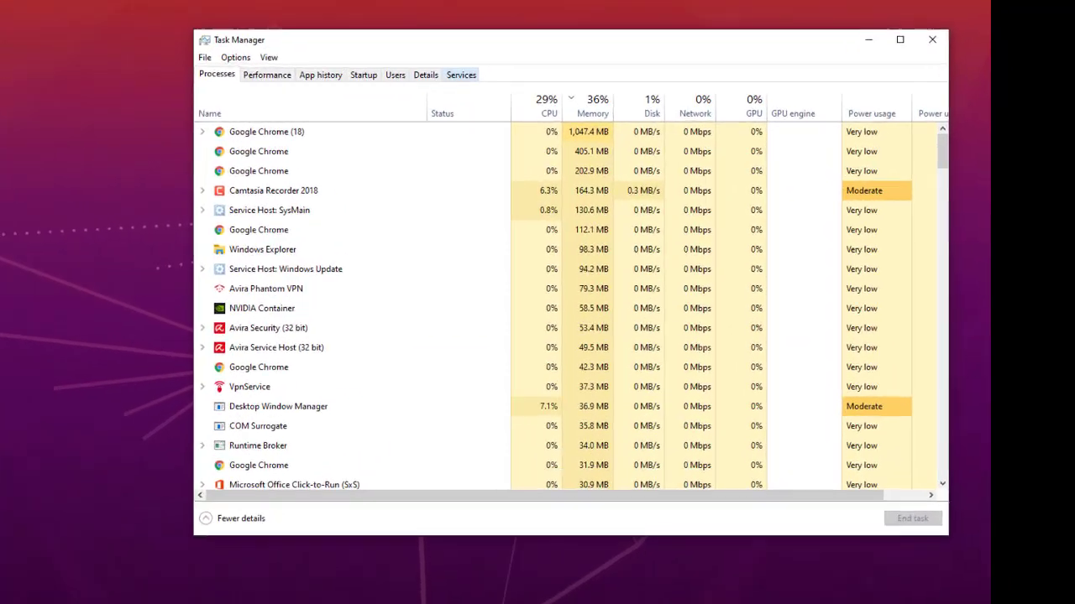
key("ctrl+shift+Tab")
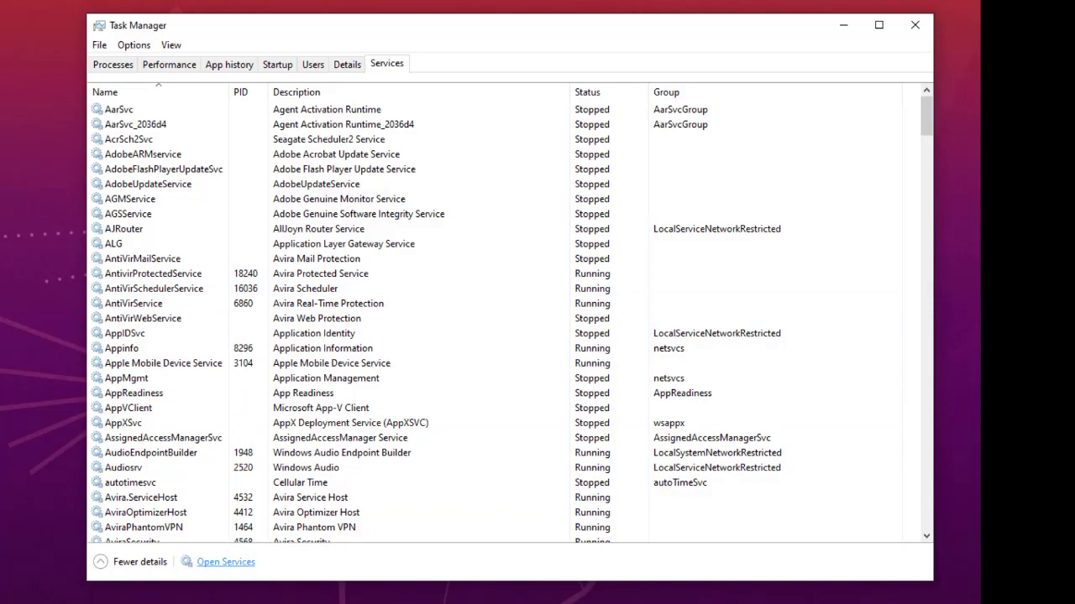
left_click(226, 562)
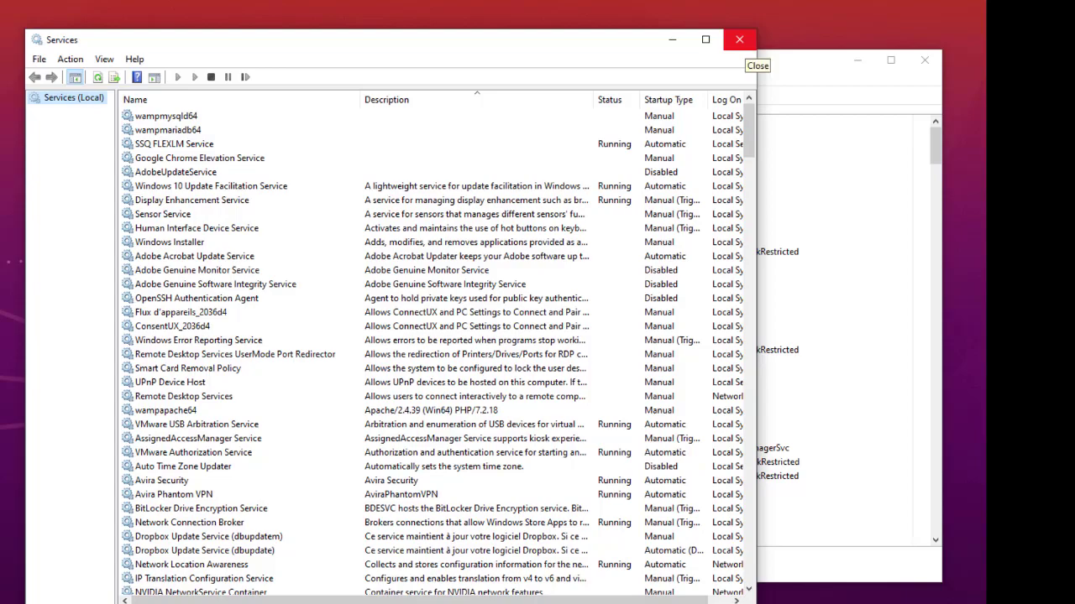
left_click(739, 40)
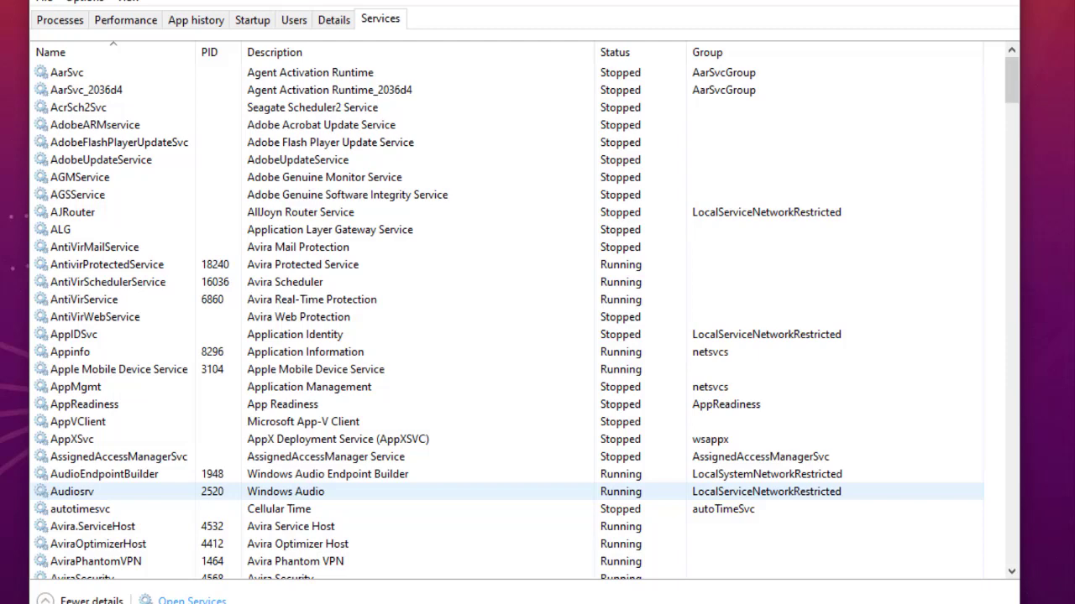
Step: Sort the services by the Description column, starting with .NET Runtime Optimization Service
left_click(104, 474)
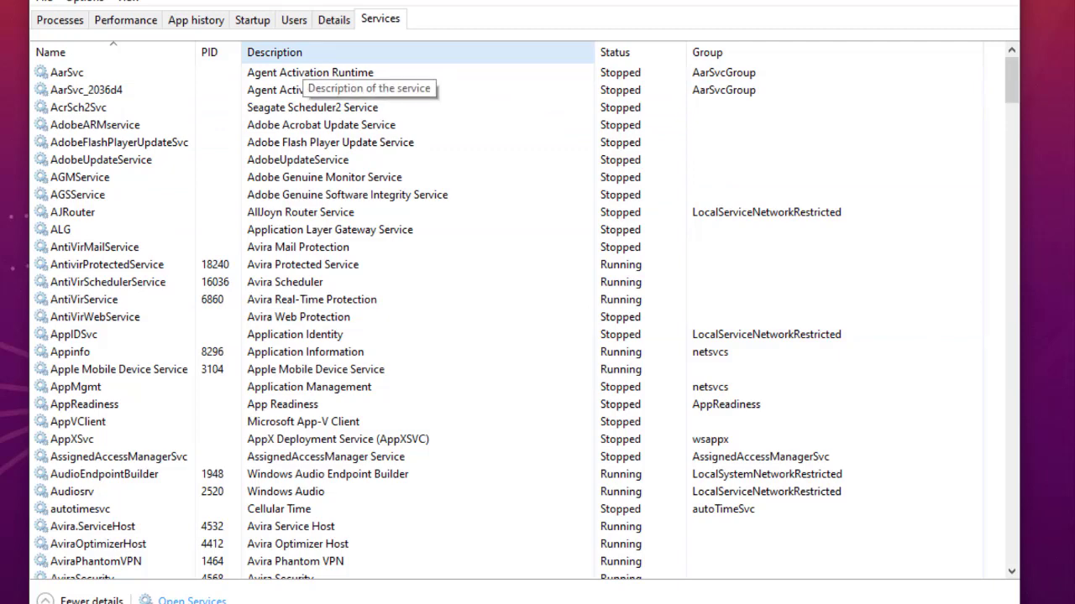
left_click(304, 52)
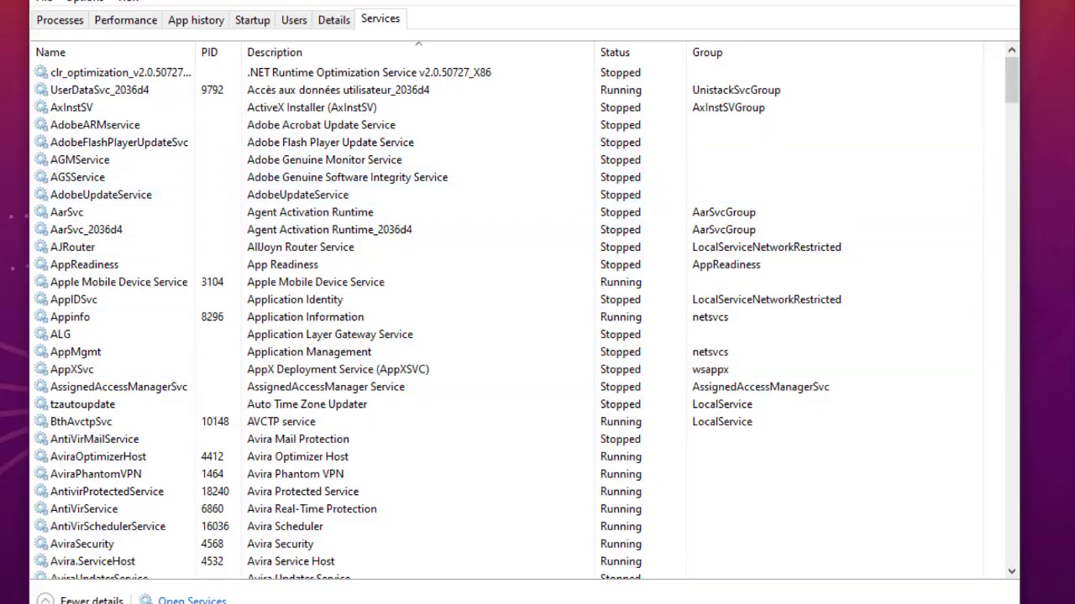
Step: Locate the four Windows Defender services and open the context menu for Windows Defender Firewall (mpssvc)
left_click_drag(1010, 81, 1011, 541)
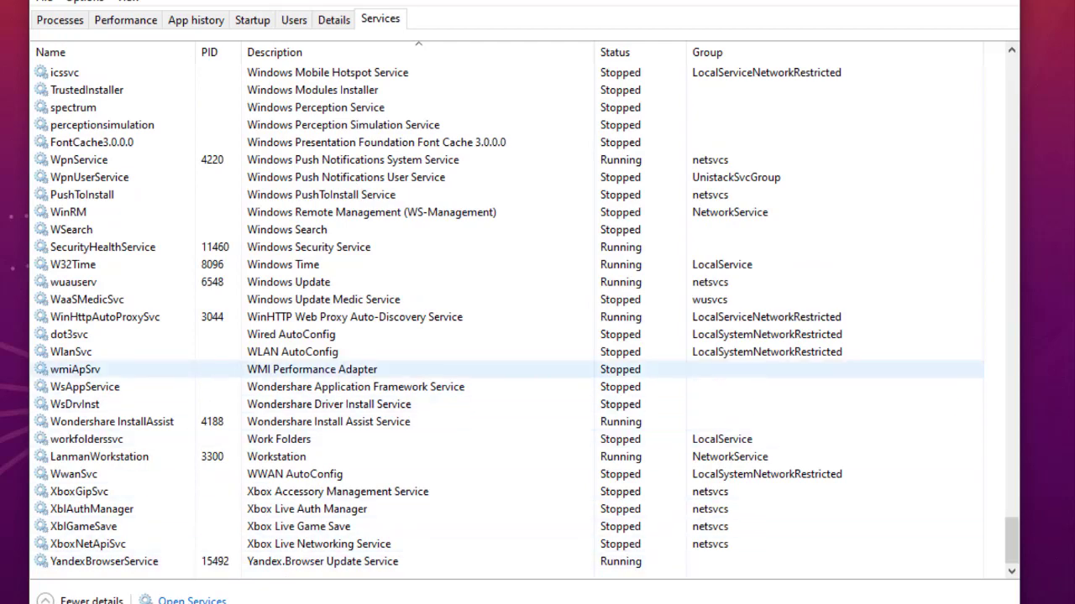
scroll(504, 299, "up", 3)
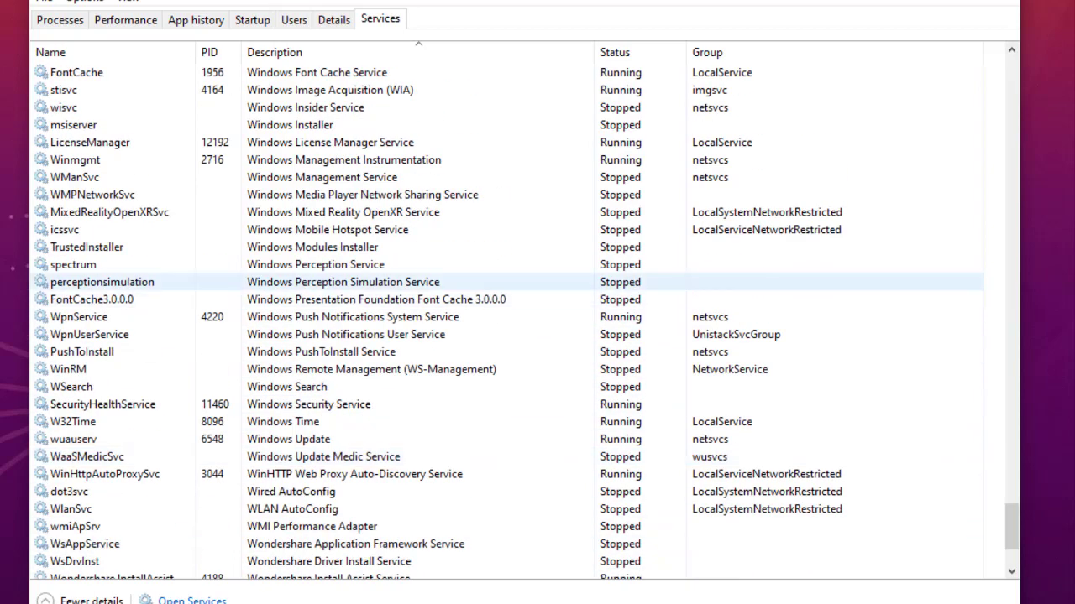
scroll(504, 192, "up", 2)
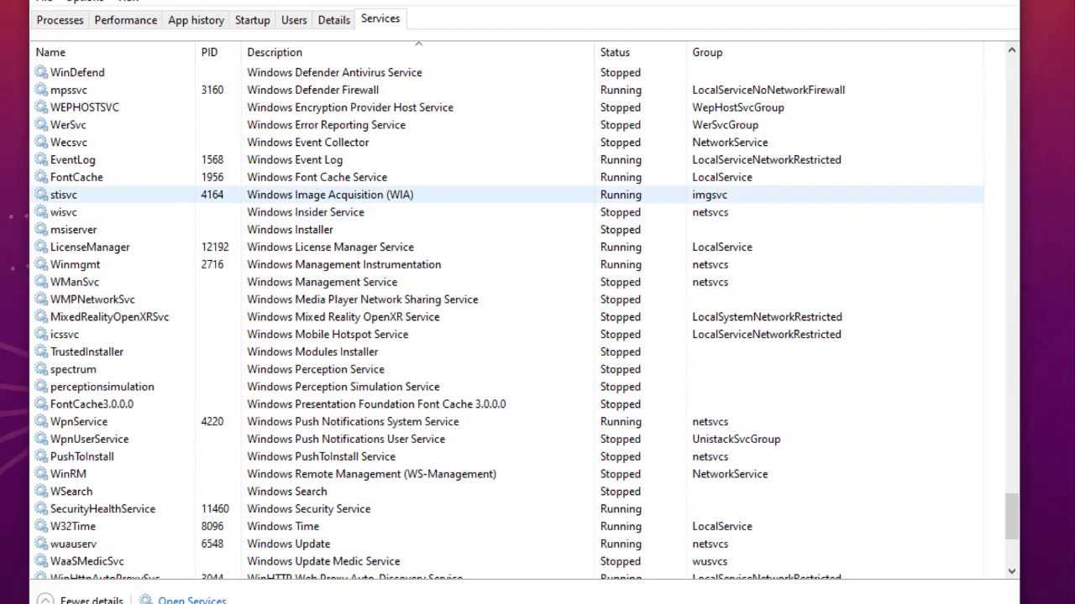
scroll(504, 229, "up", 3)
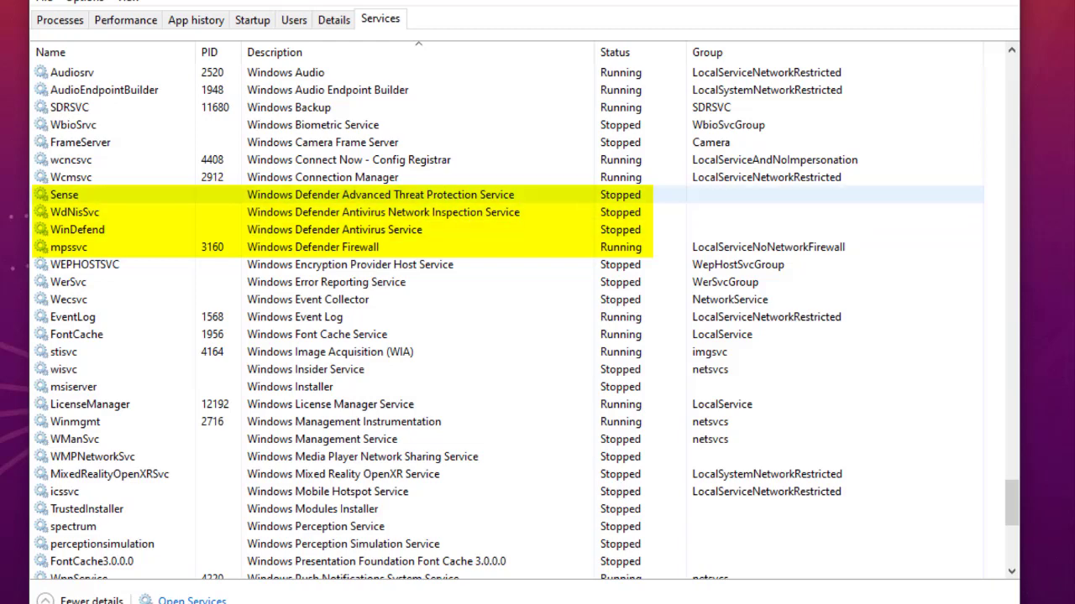
left_click(77, 229)
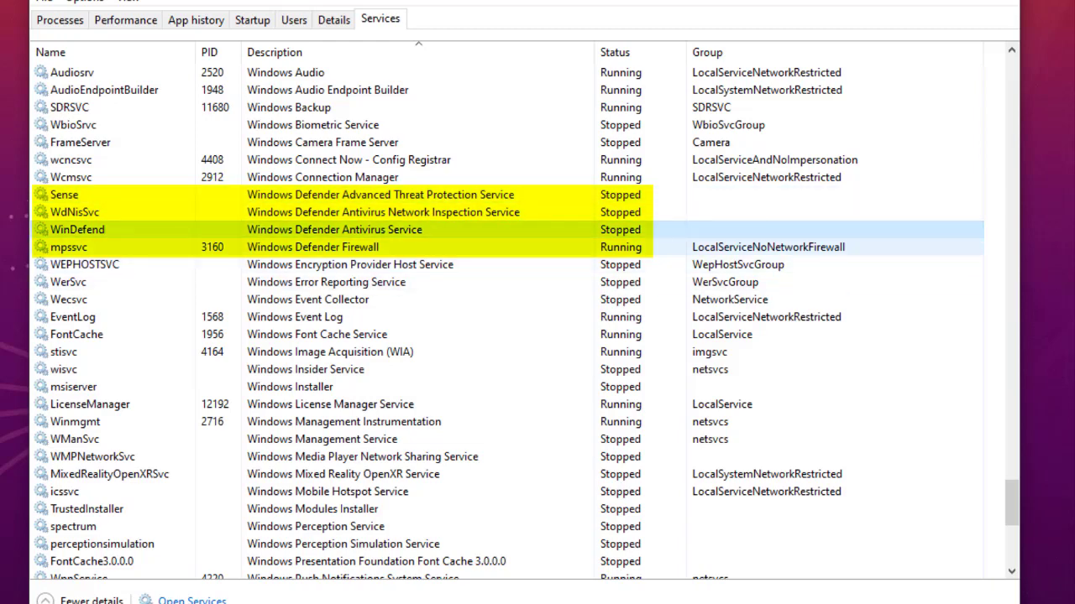
right_click(358, 248)
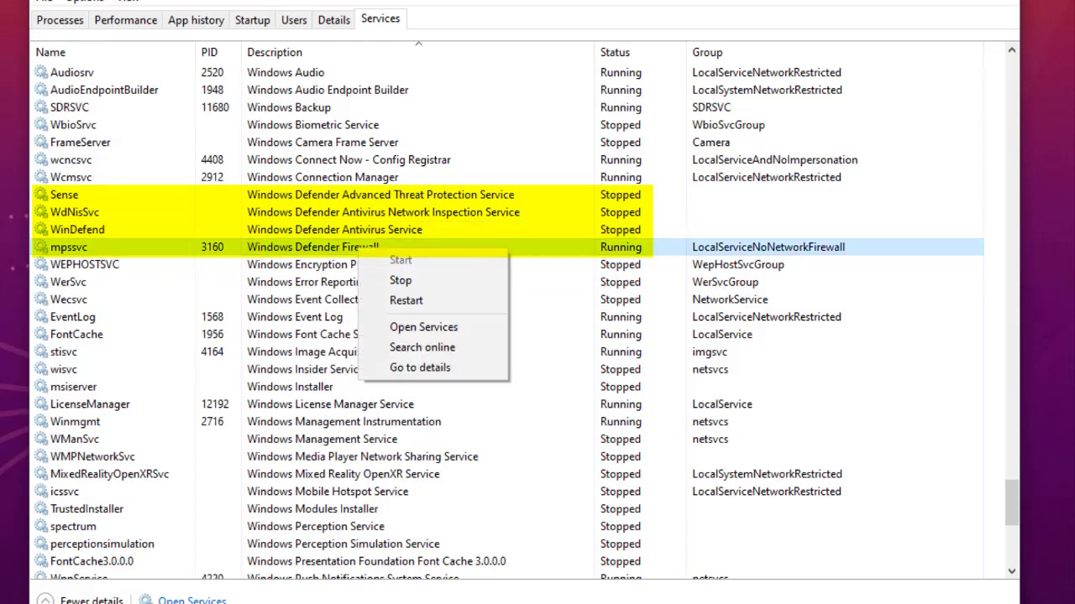
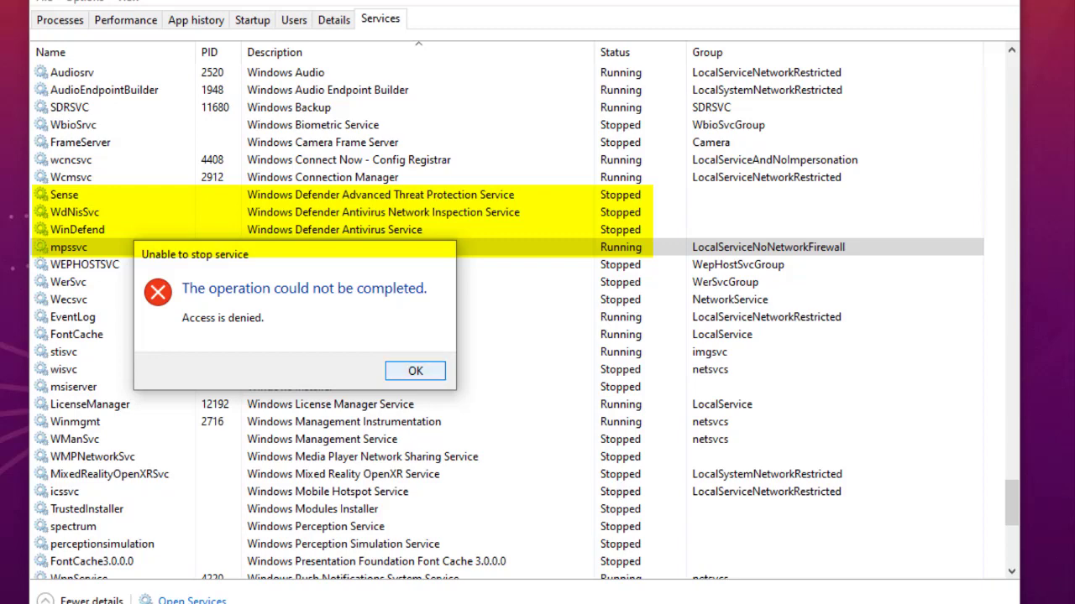
Step: Dismiss the 'Unable to stop service' error and select the Sense (Defender Advanced Threat Protection) service
left_click(415, 370)
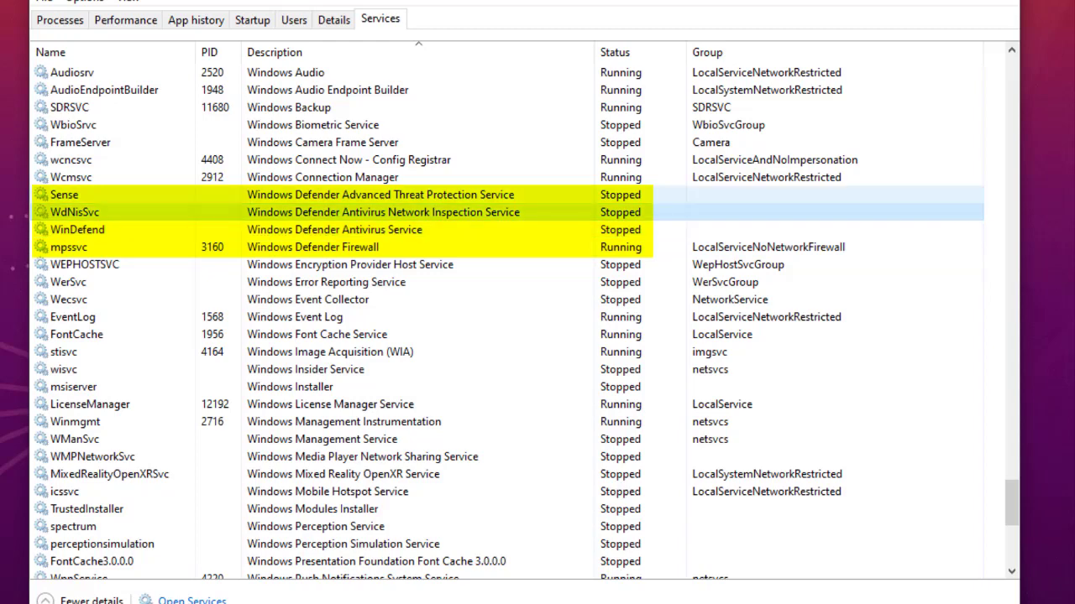
left_click(378, 195)
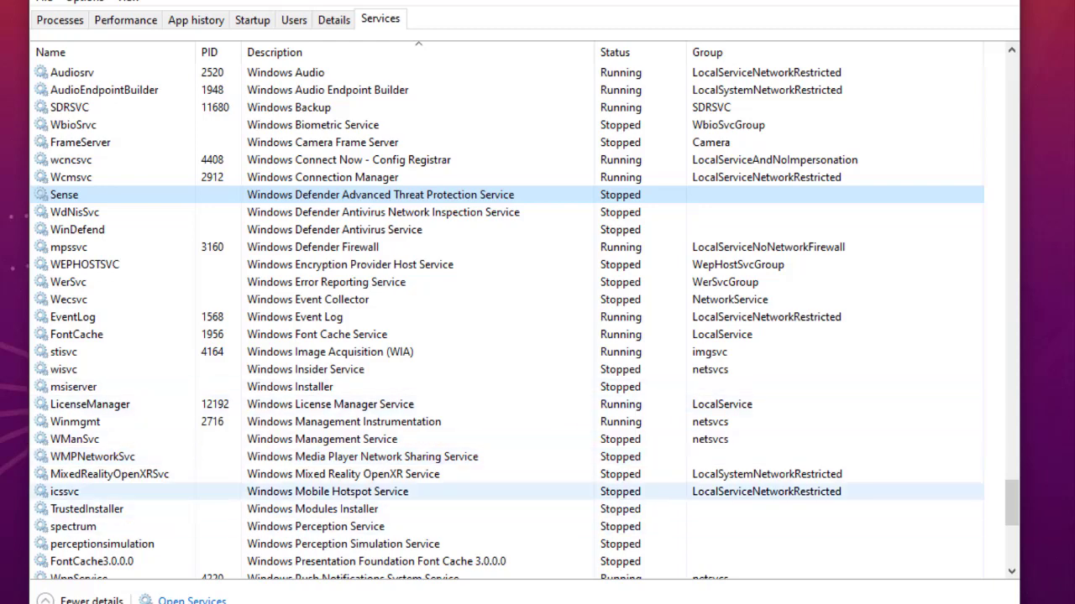
Step: Select the Windows Mobile Hotspot Service (icssvc), then bring the Bluetooth services into view
left_click(336, 491)
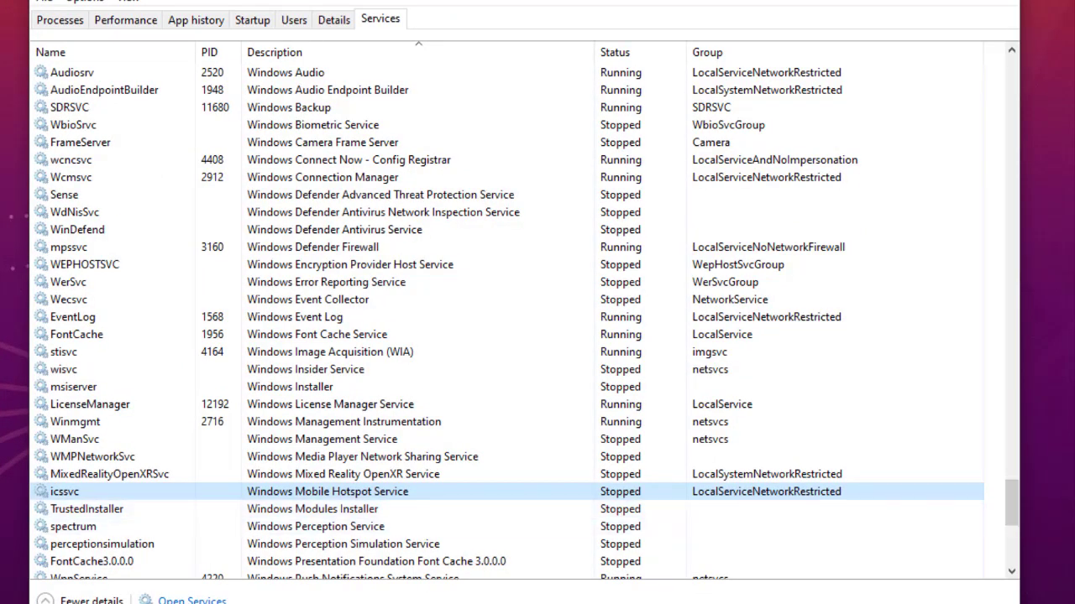
left_click_drag(1011, 502, 1011, 96)
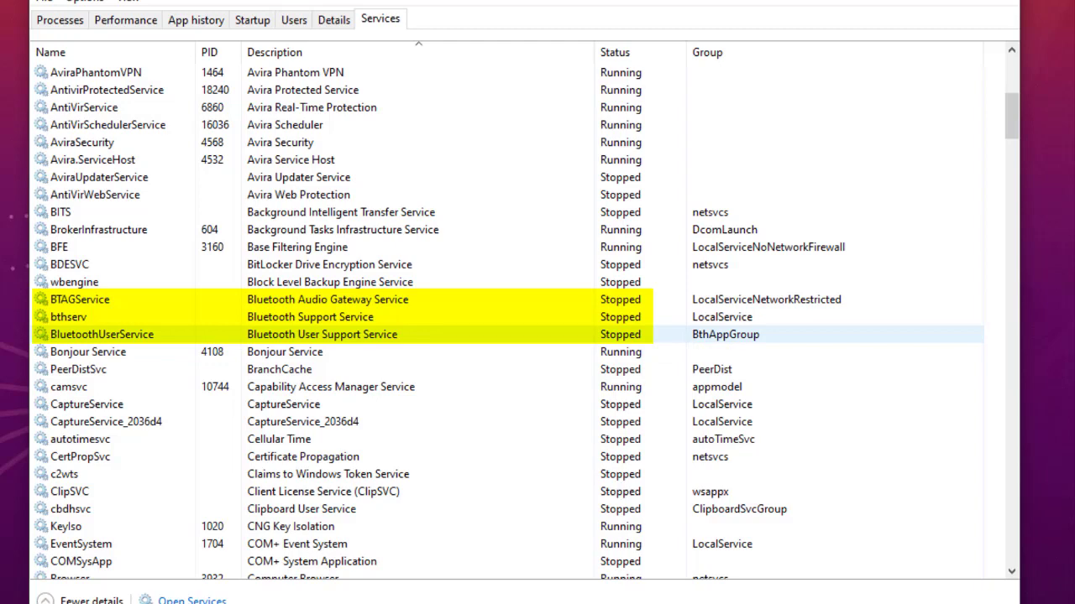
left_click(722, 334)
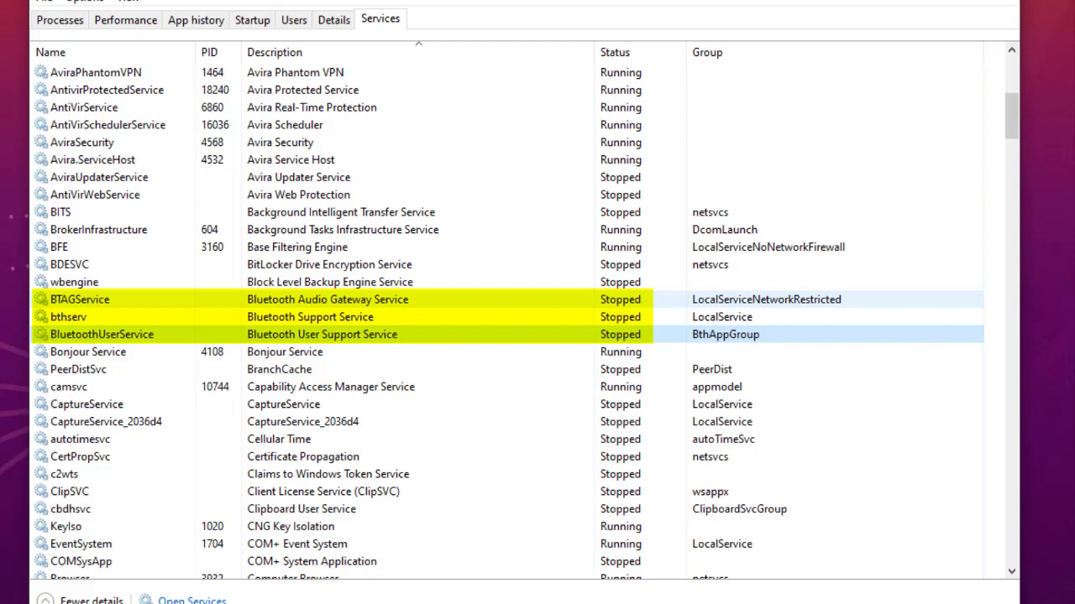
left_click(80, 299)
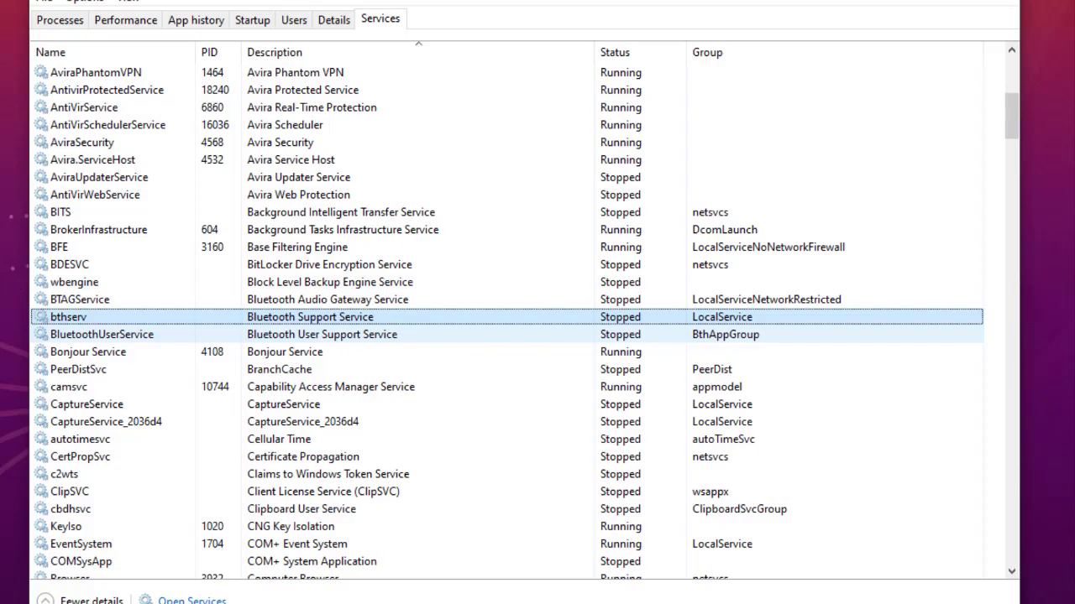
Step: Highlight the stopped Print Spooler (Spooler) service, then return up to the D services
scroll(503, 319, "down", 1)
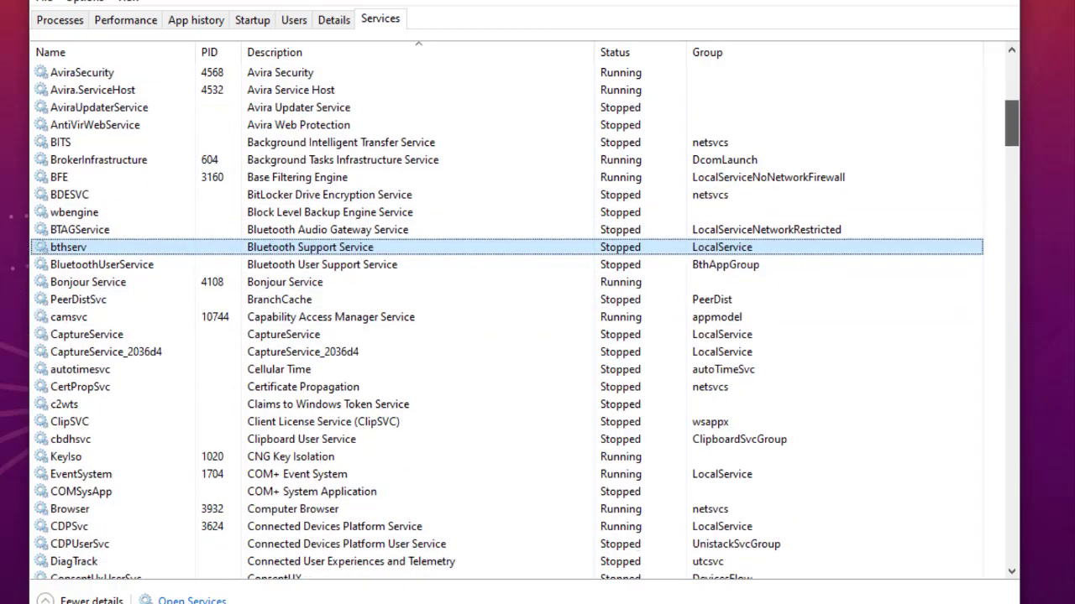
scroll(504, 319, "down", 20)
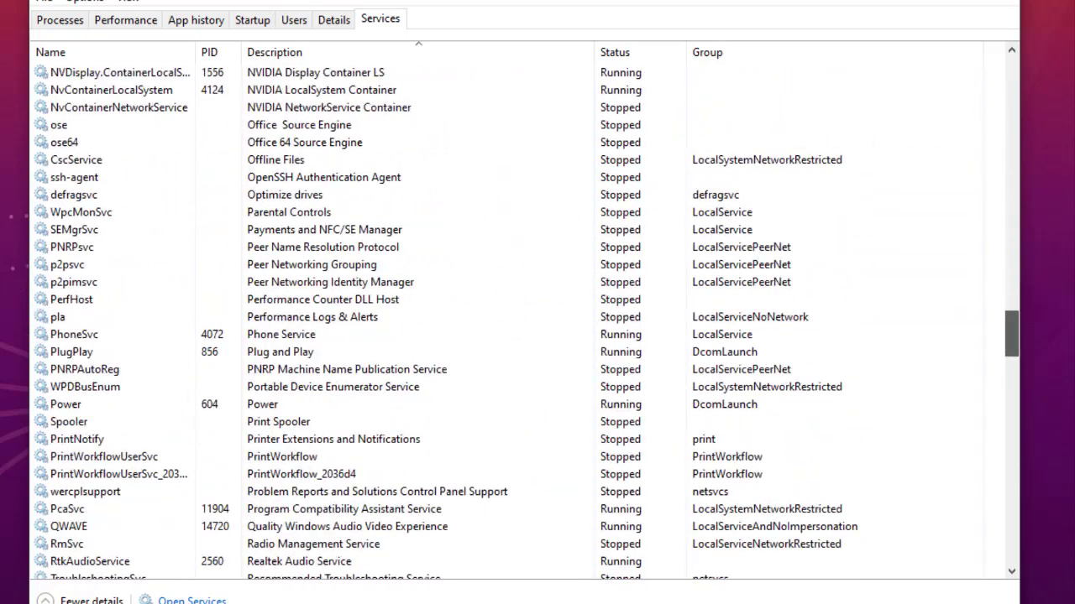
left_click(279, 422)
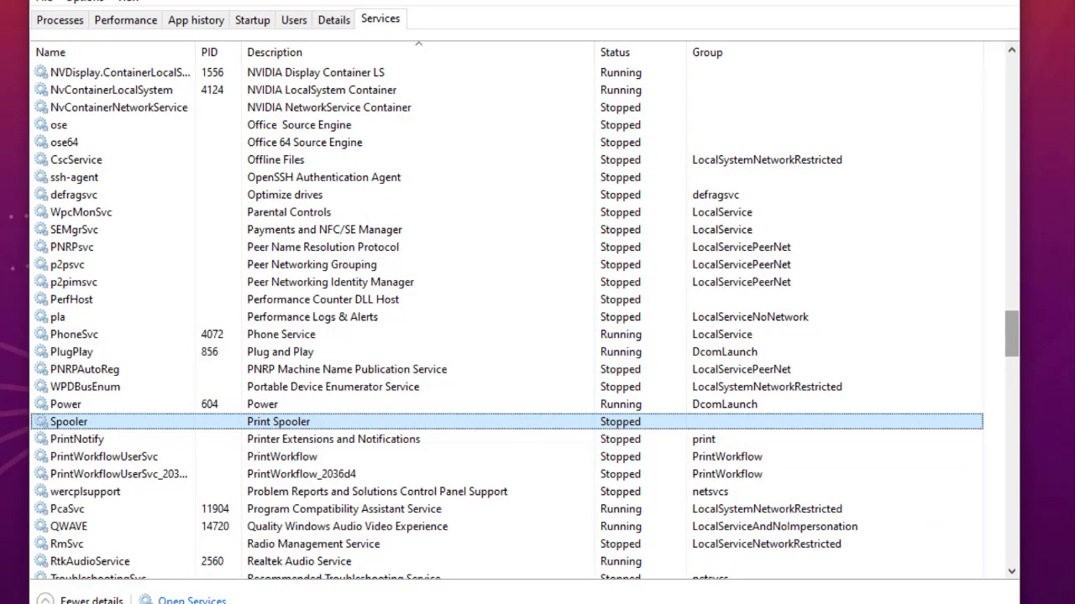
scroll(507, 324, "up", 20)
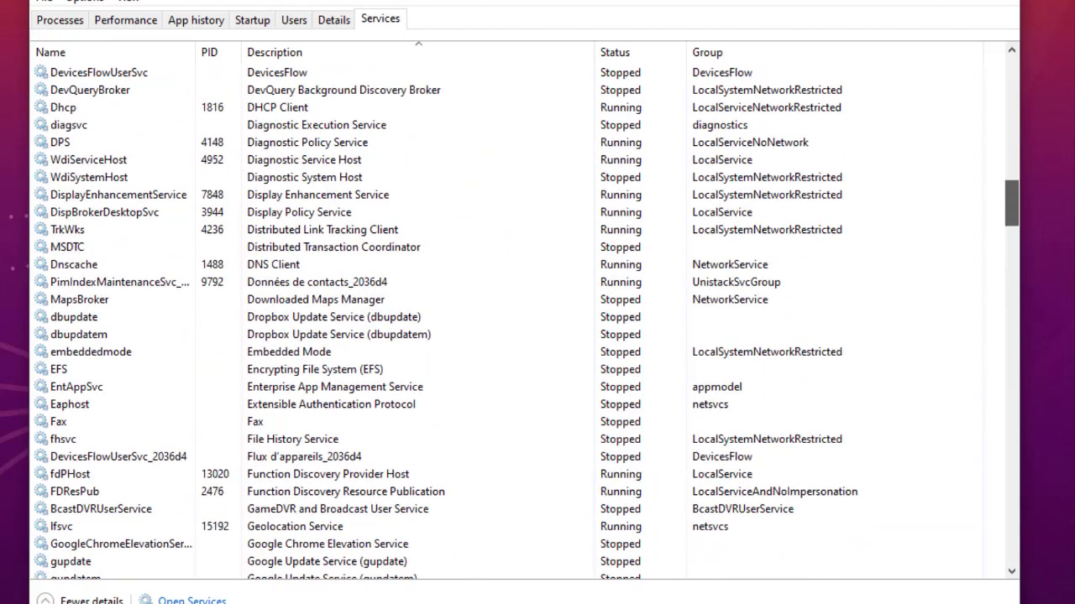
left_click(58, 421)
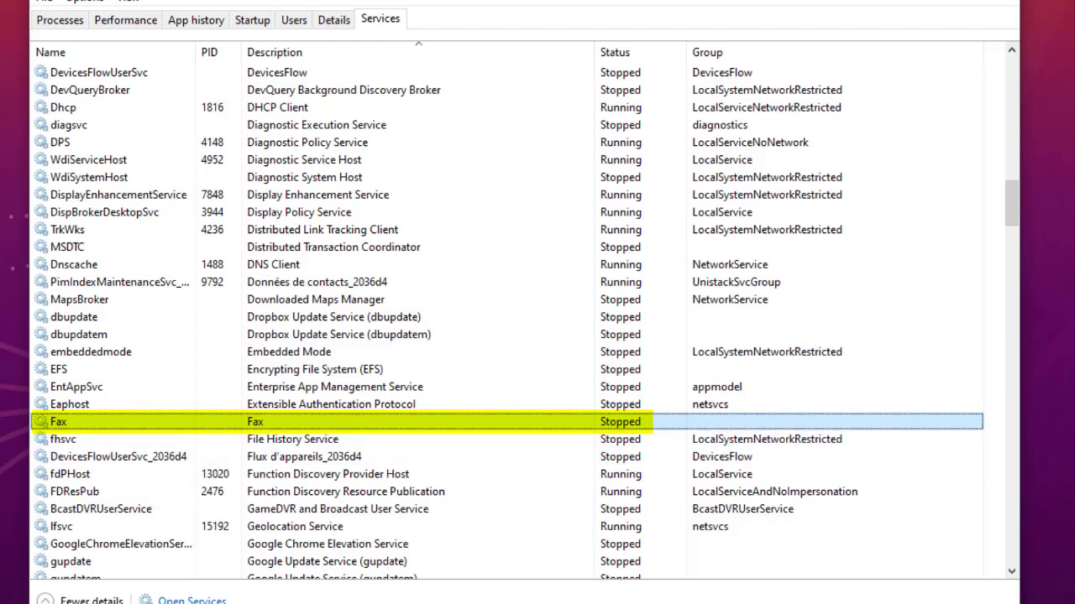
right_click(293, 420)
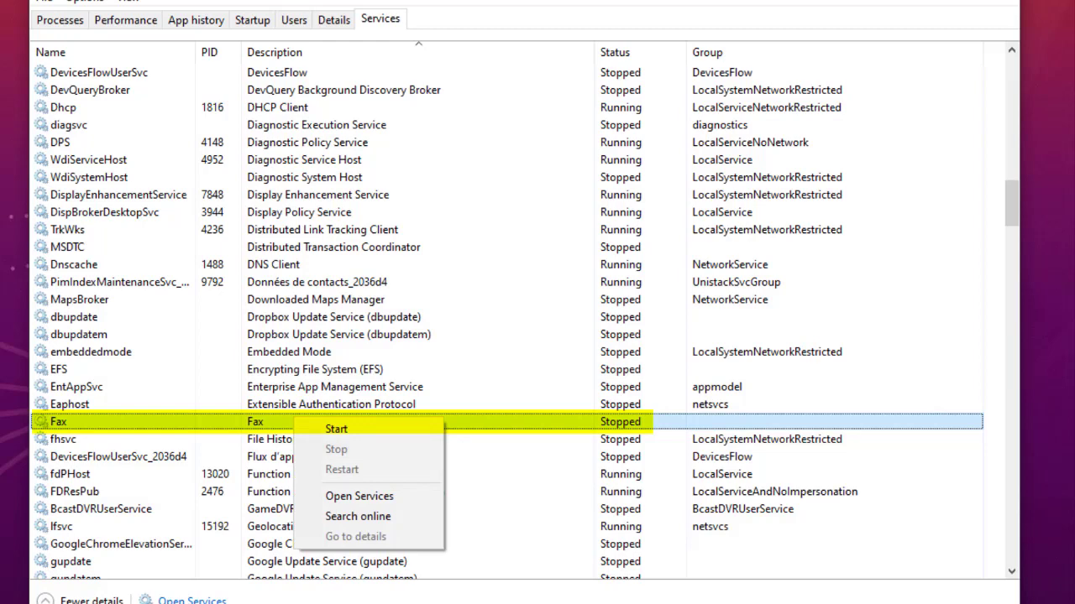
left_click(336, 474)
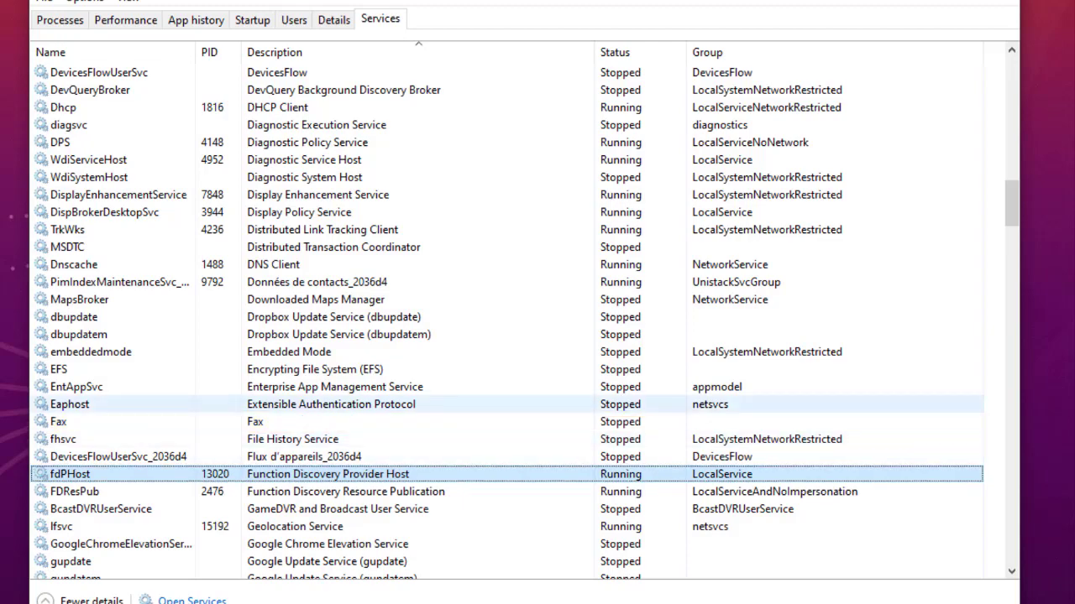
Step: Select the stopped Remote Desktop Configuration service (SessionEnv) among TermService and UmRdpService
scroll(420, 298, "down", 16)
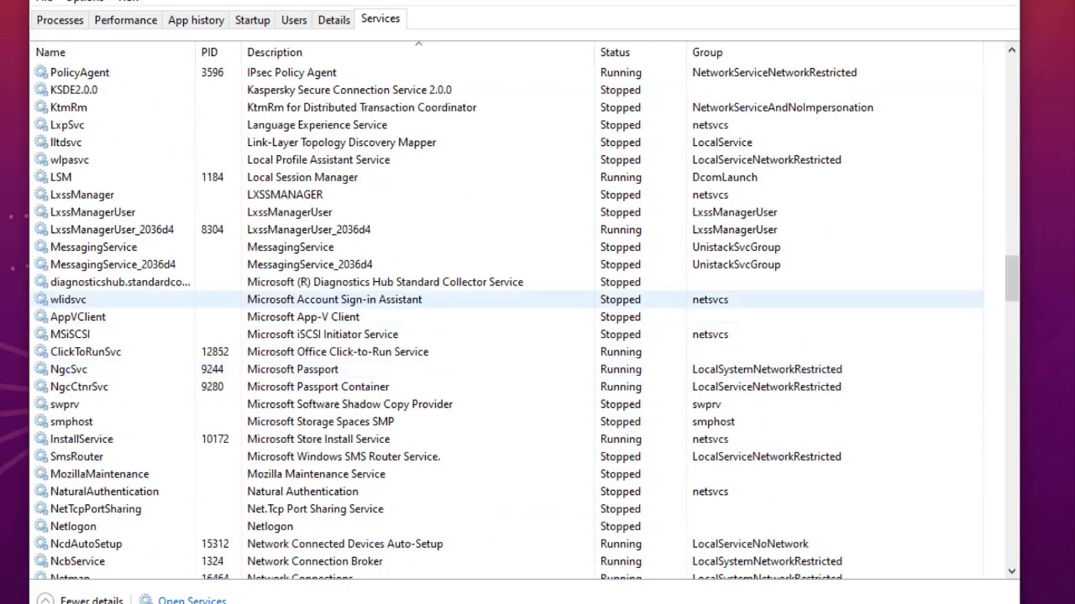
scroll(420, 299, "down", 11)
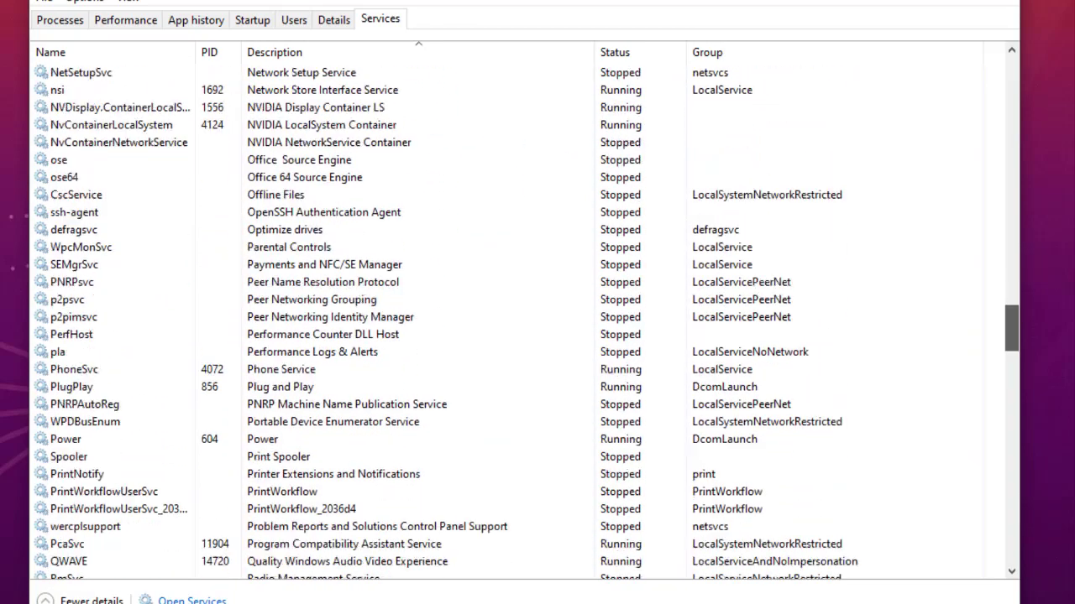
scroll(420, 299, "down", 5)
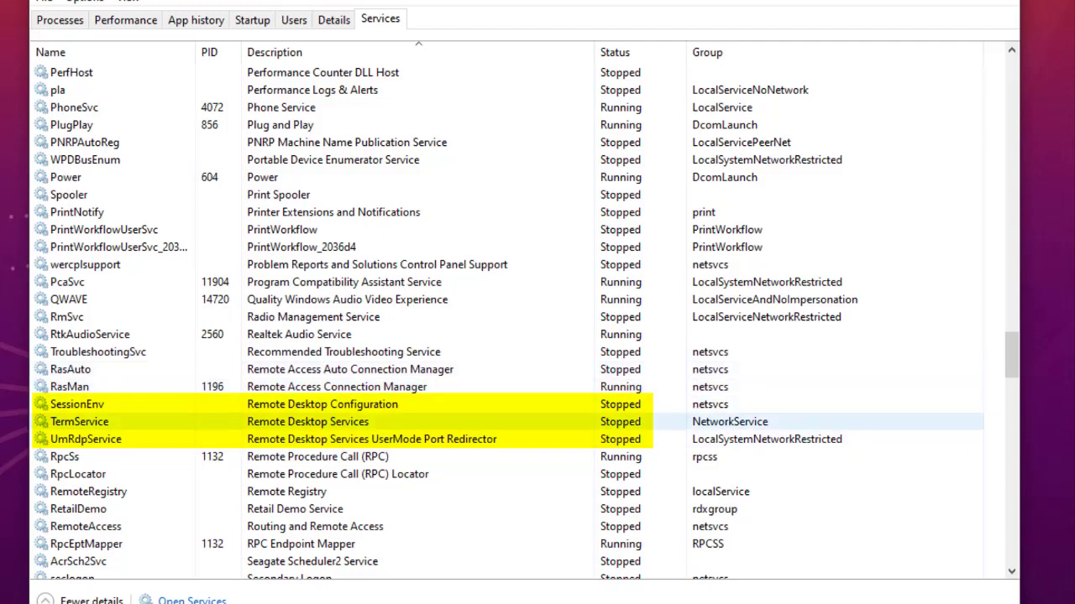
left_click(713, 404)
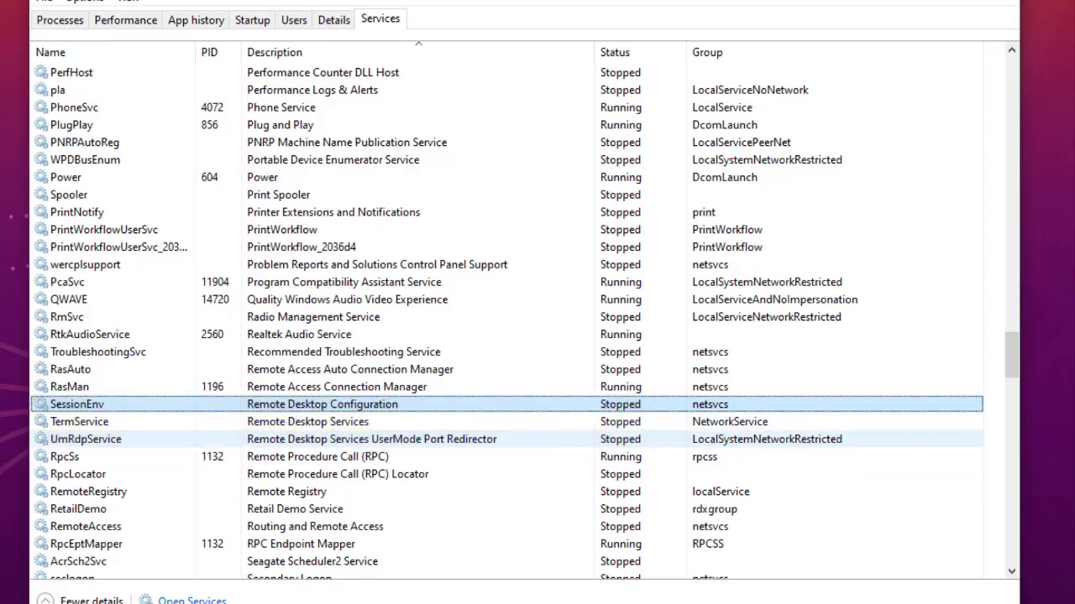
Step: Move past the Smart Card services and select the stopped Windows Insider Service (wisvc)
scroll(525, 324, "down", 6)
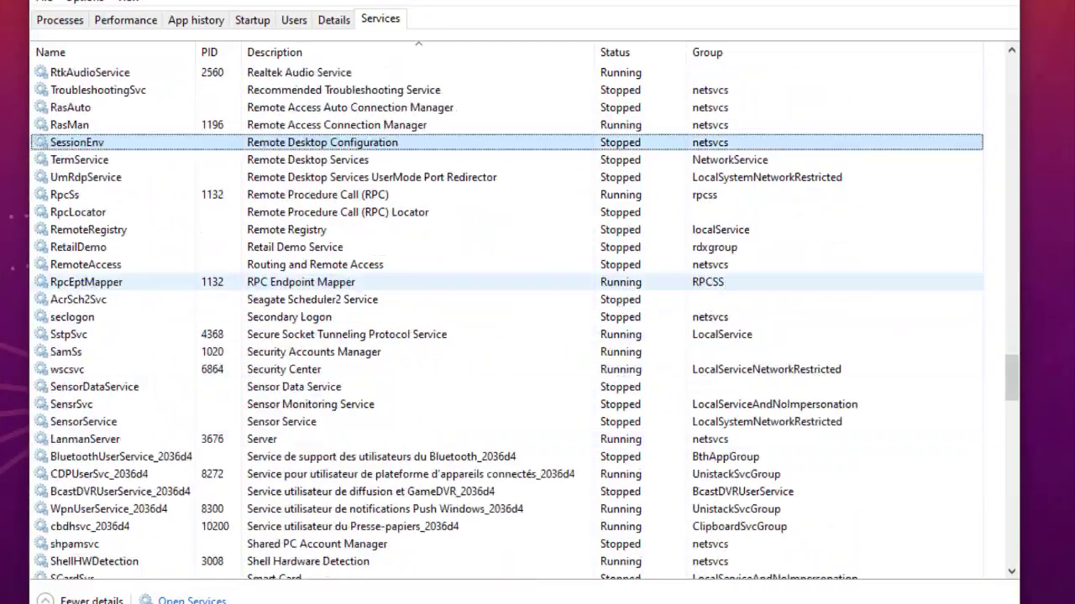
scroll(525, 324, "down", 15)
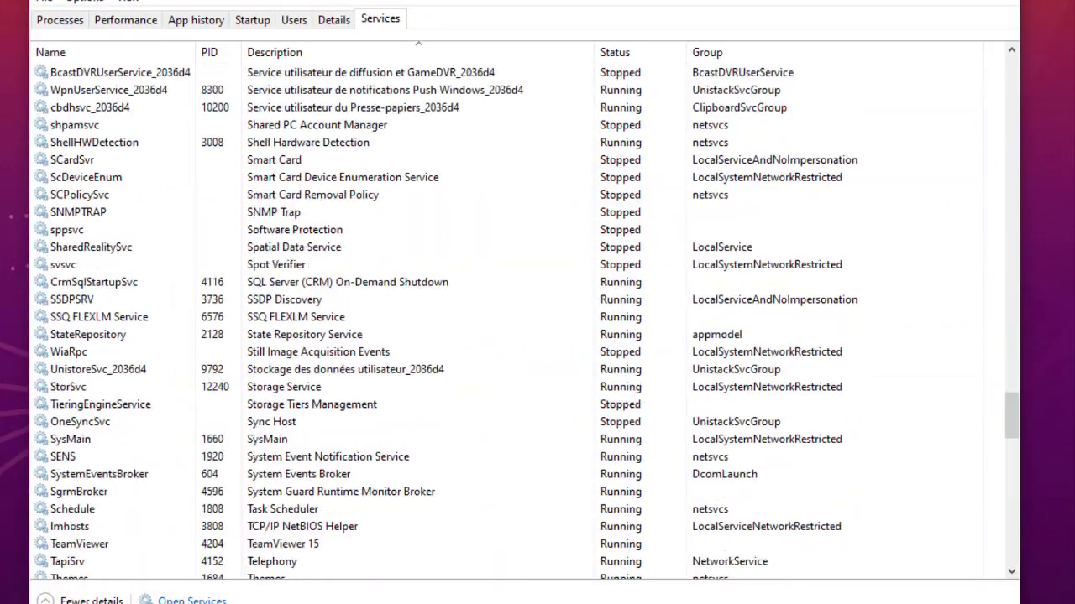
scroll(525, 324, "down", 4)
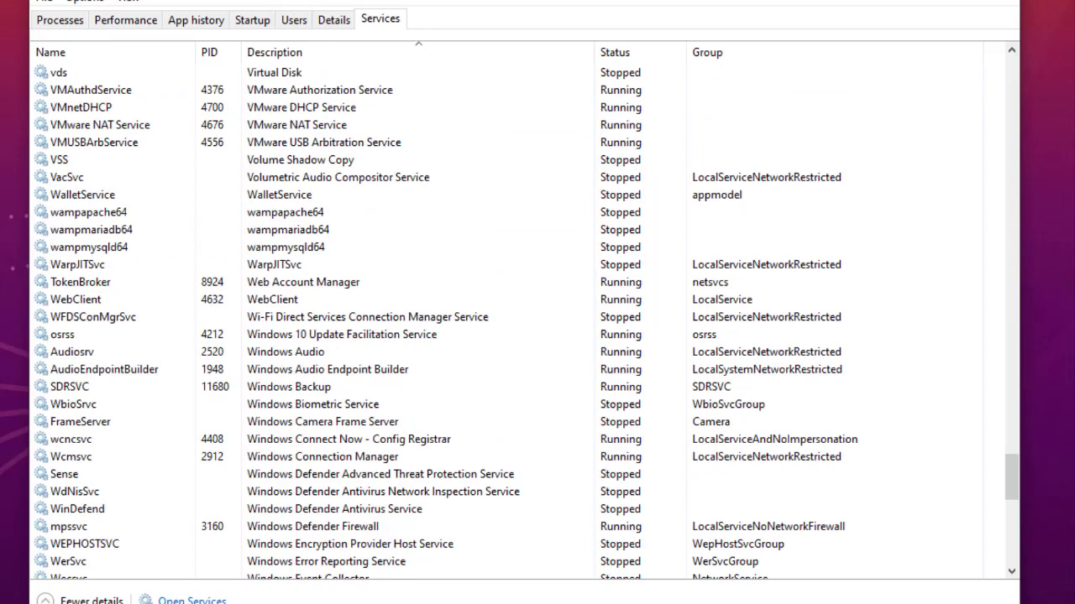
scroll(525, 324, "down", 4)
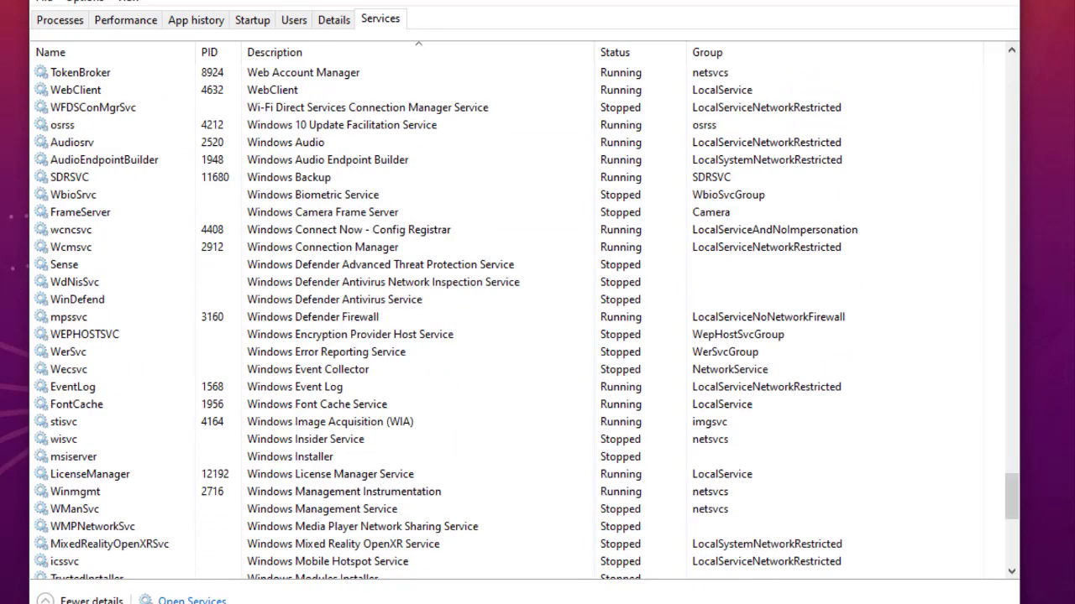
left_click(126, 440)
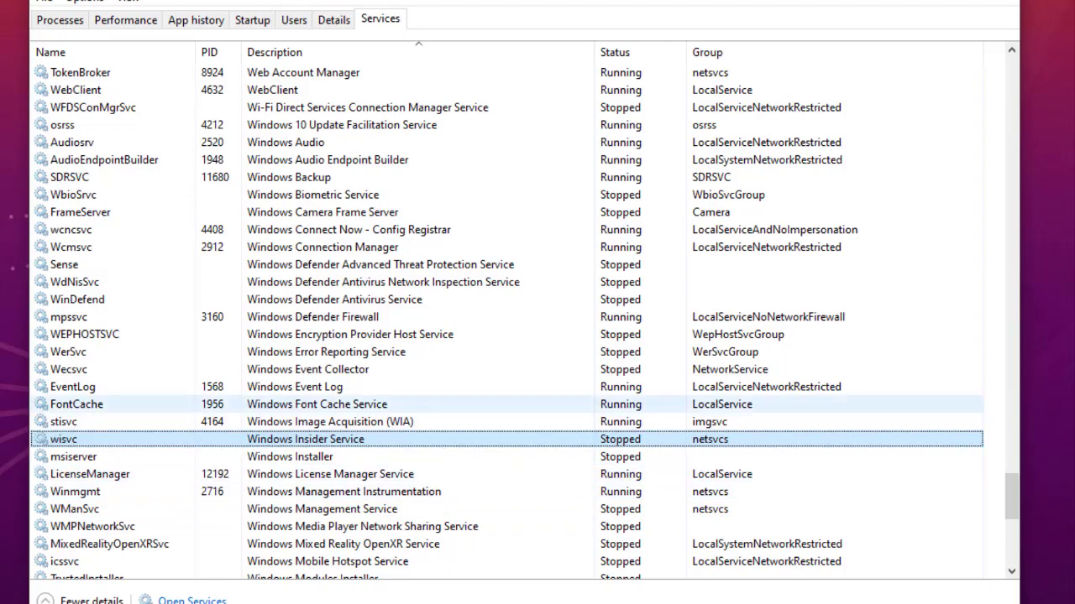
Step: Select the Secondary Logon service, then bring TabletInputService and UsoSvc into view
left_click_drag(1011, 497, 1012, 391)
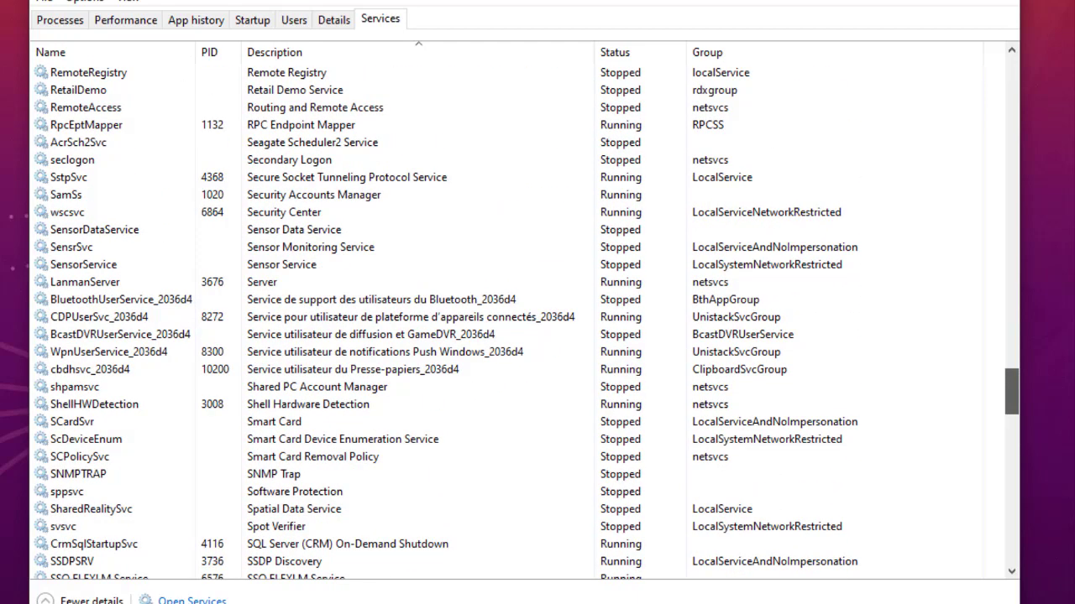
left_click(336, 159)
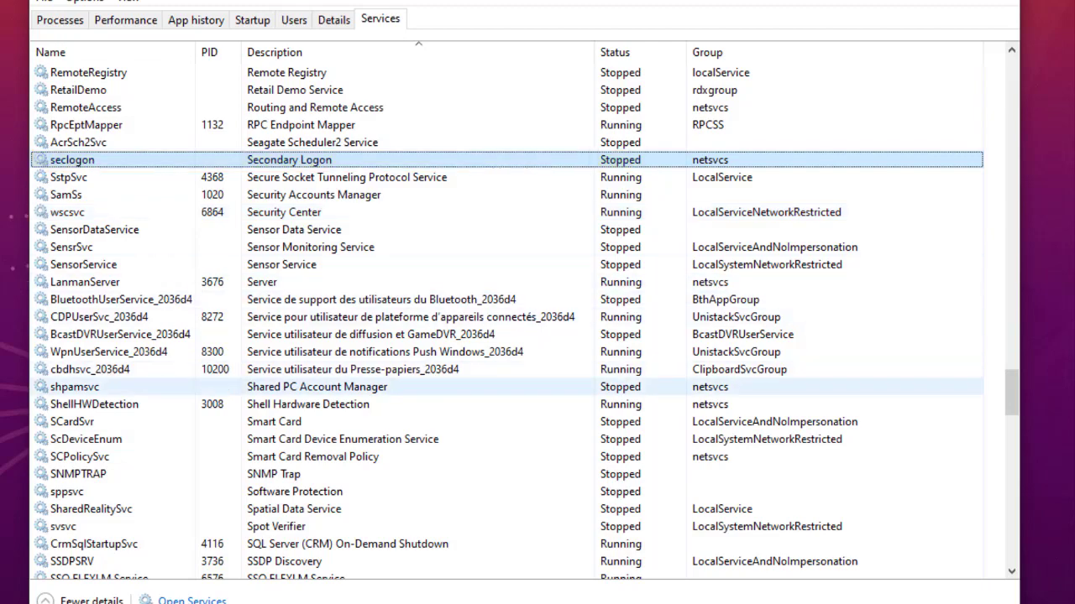
scroll(504, 378, "up", 3)
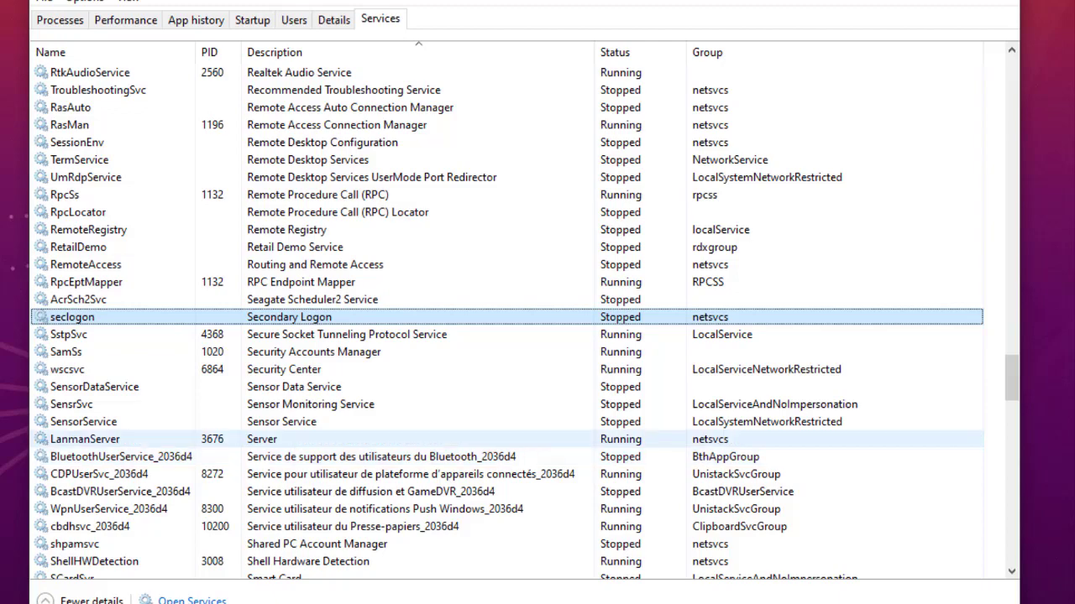
scroll(504, 439, "down", 16)
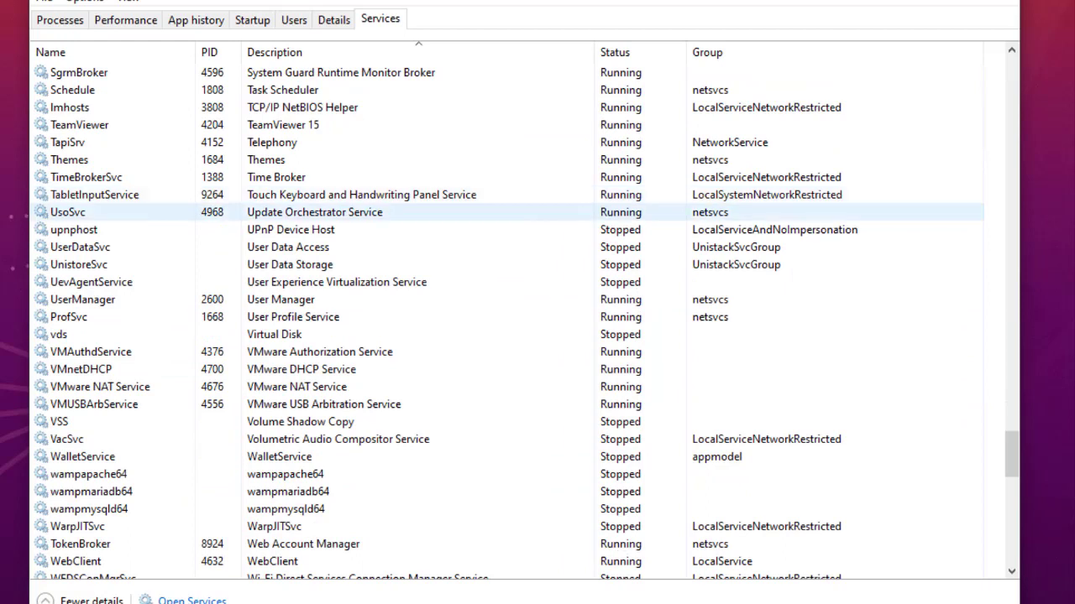
Step: Select Touch Keyboard and Handwriting Panel, then the stopped Smart Card service (SCardSvr)
left_click(94, 194)
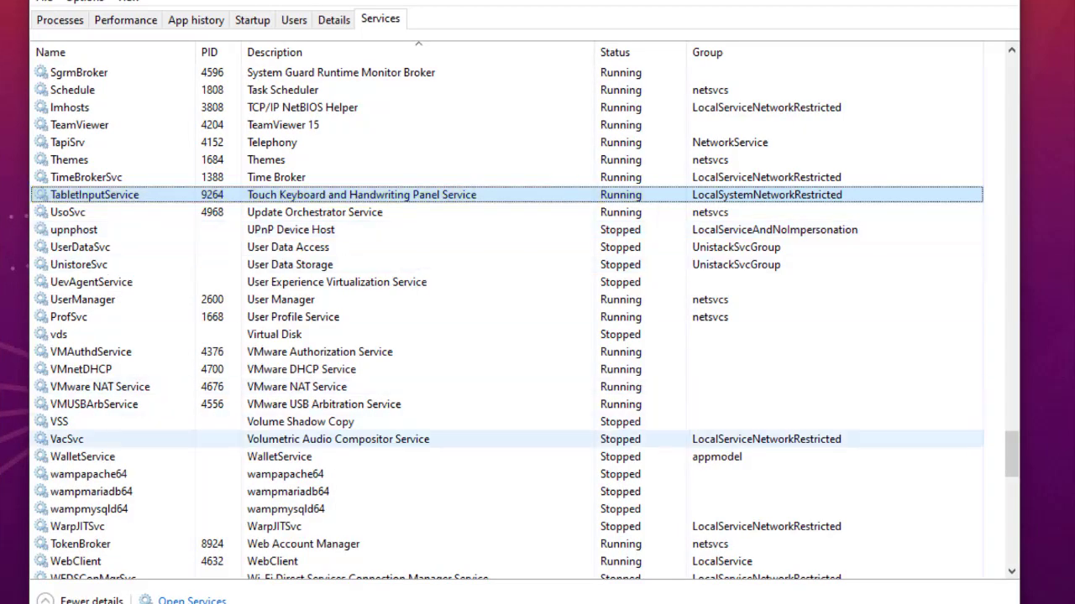
scroll(504, 544, "down", 1)
scroll(503, 491, "up", 4)
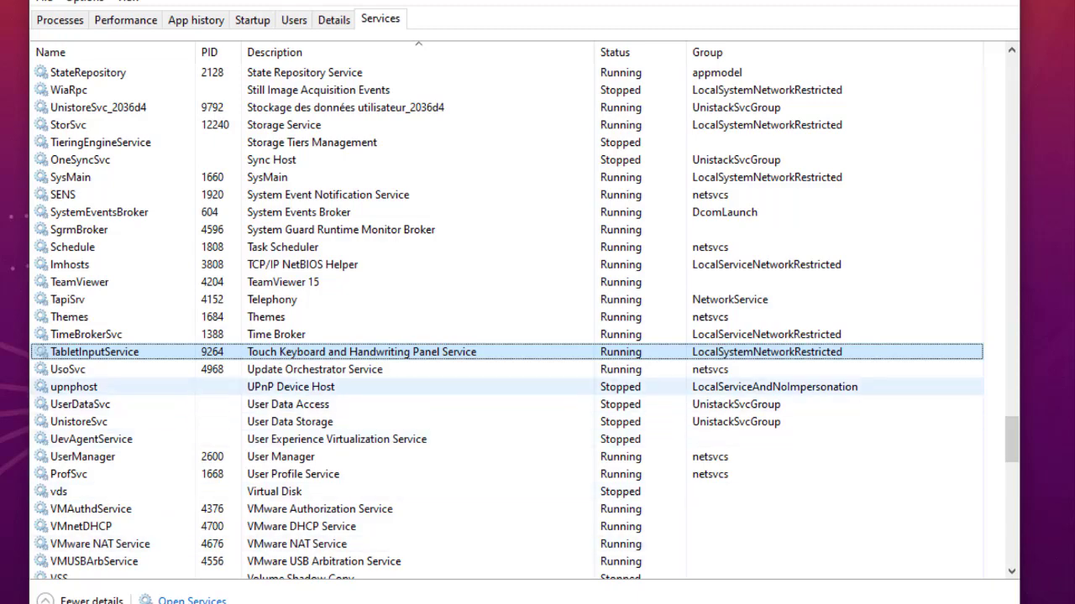
scroll(503, 491, "up", 2)
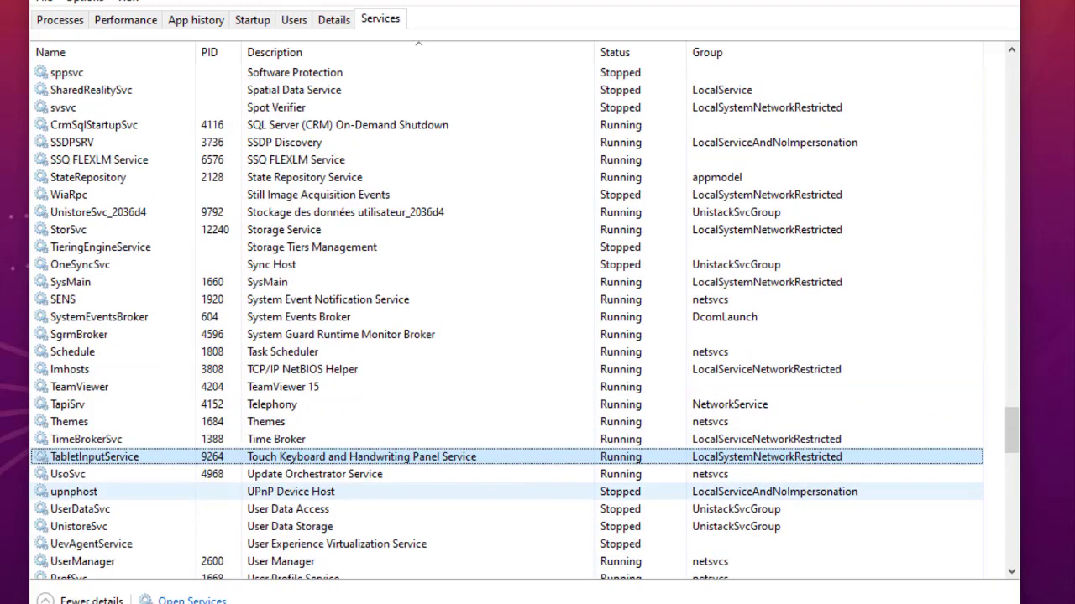
scroll(504, 491, "up", 3)
left_click(335, 159)
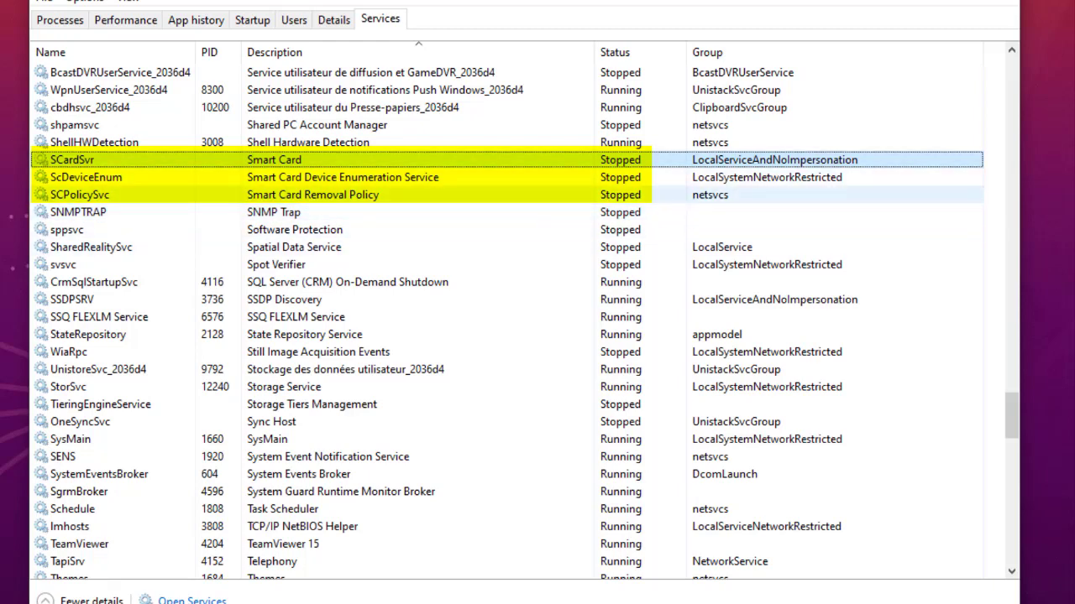
left_click(87, 177)
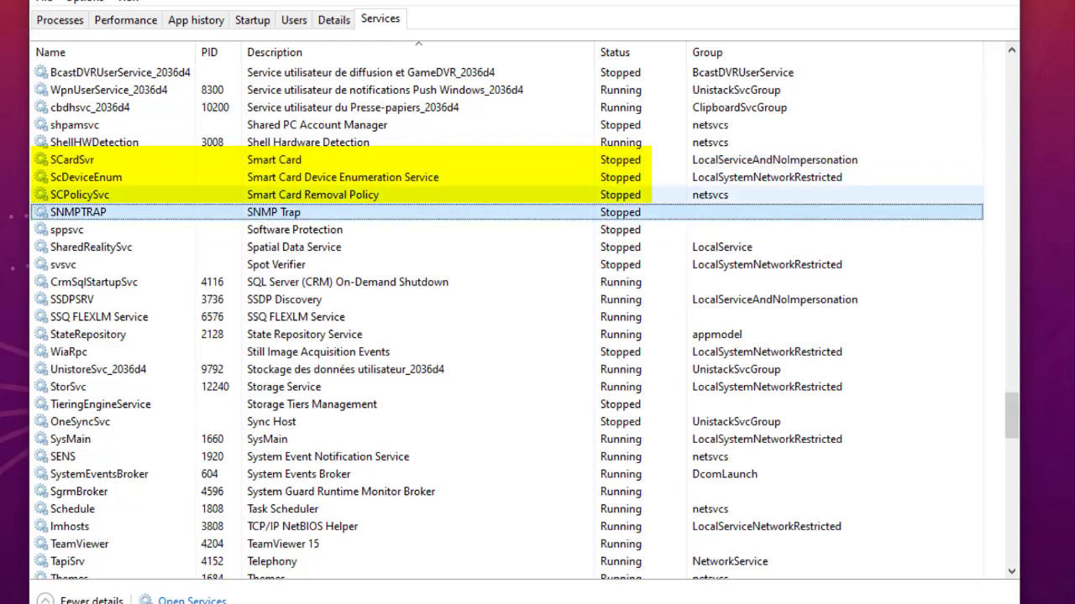
left_click(72, 160)
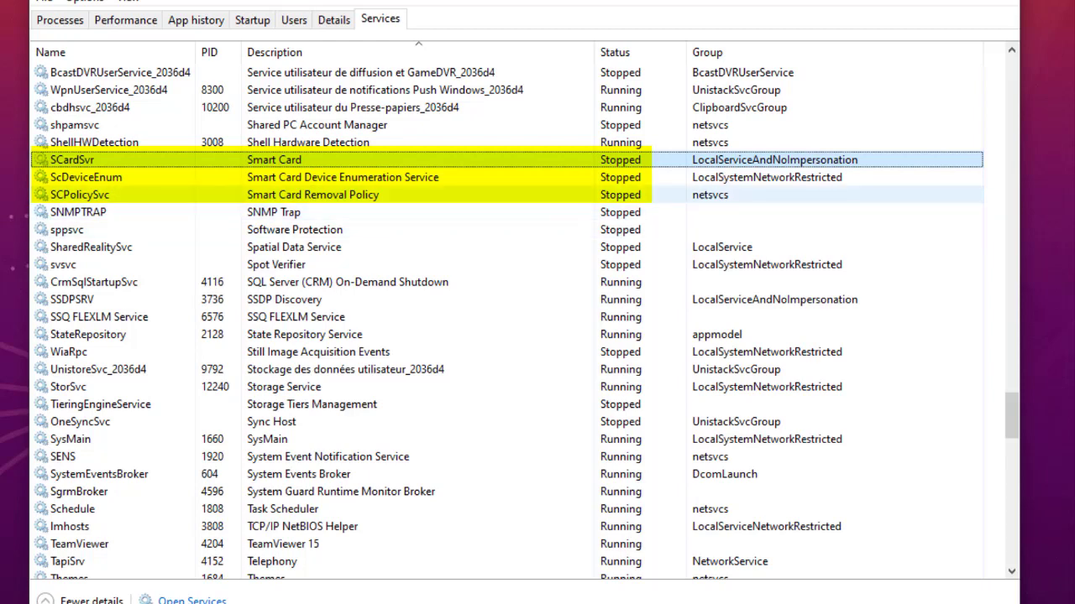
left_click(85, 177)
left_click(72, 160)
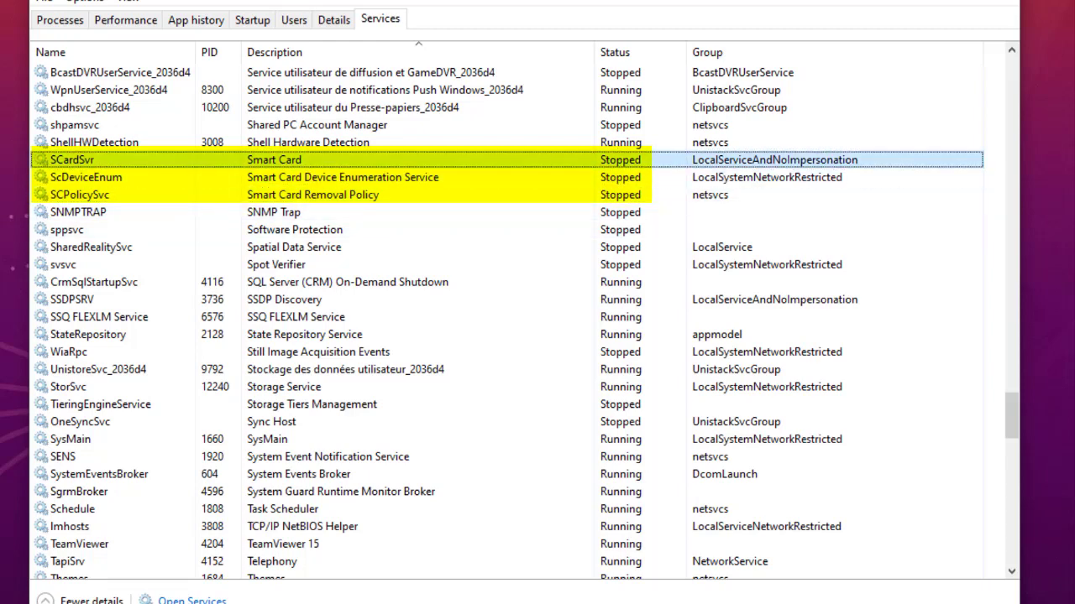
left_click(80, 194)
left_click(72, 160)
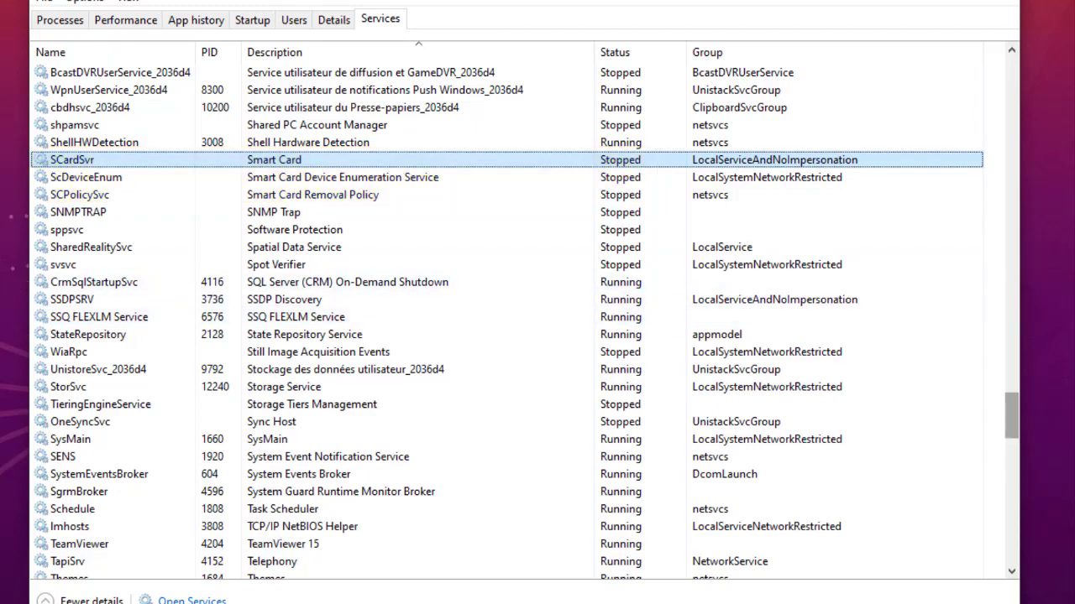
Step: Bring the C entries into view and select Connected User Experiences and Telemetry (DiagTrack)
left_click_drag(1010, 416, 1010, 162)
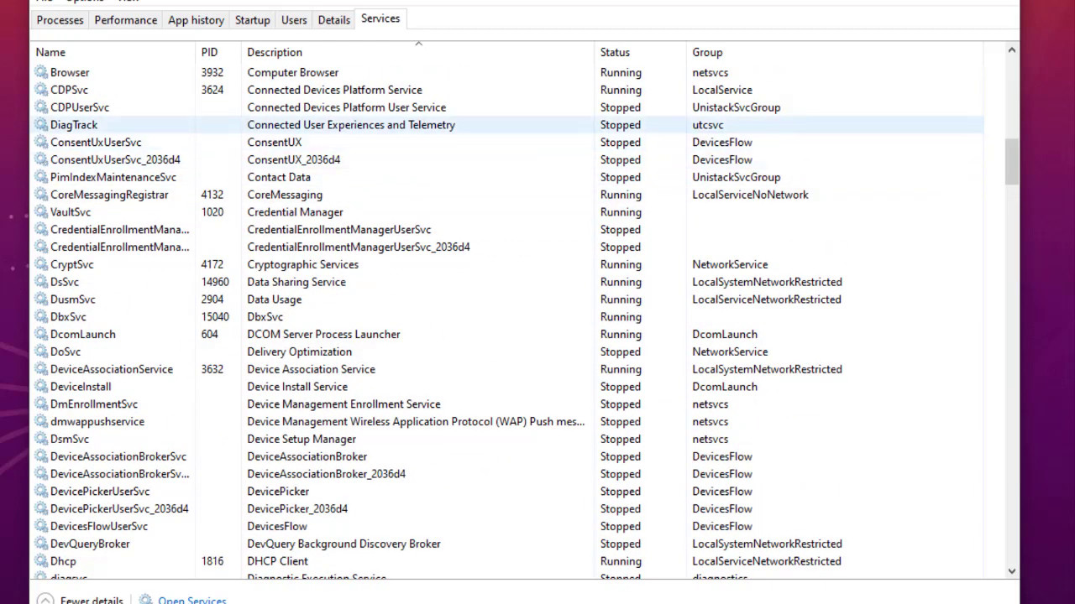
left_click(74, 124)
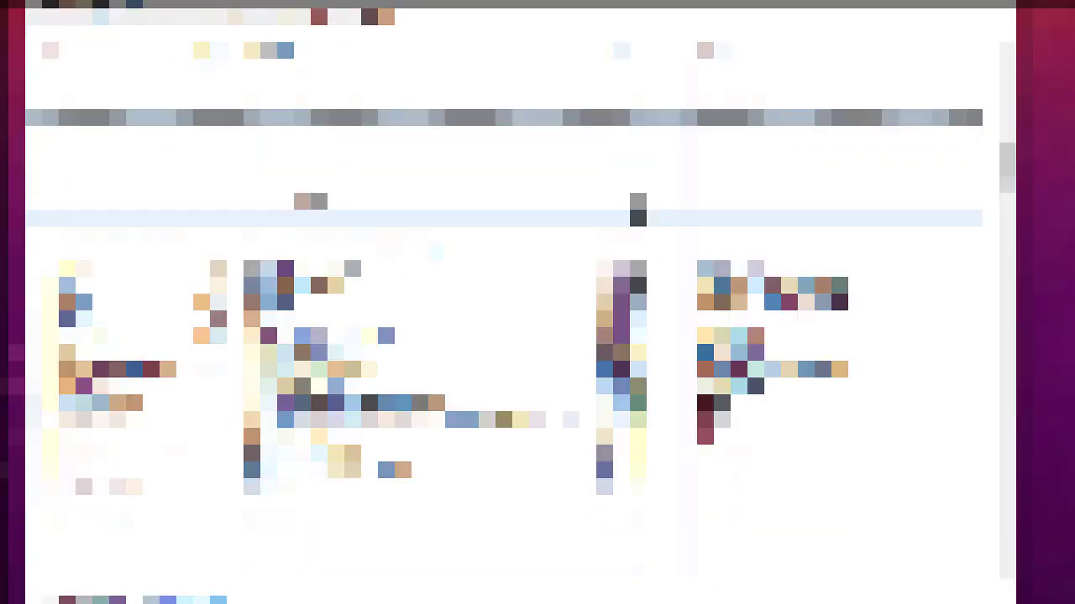
Step: Stop the Geolocation Service (lfsvc) from its context menu, clearing its PID 15192
scroll(369, 265, "down", 3)
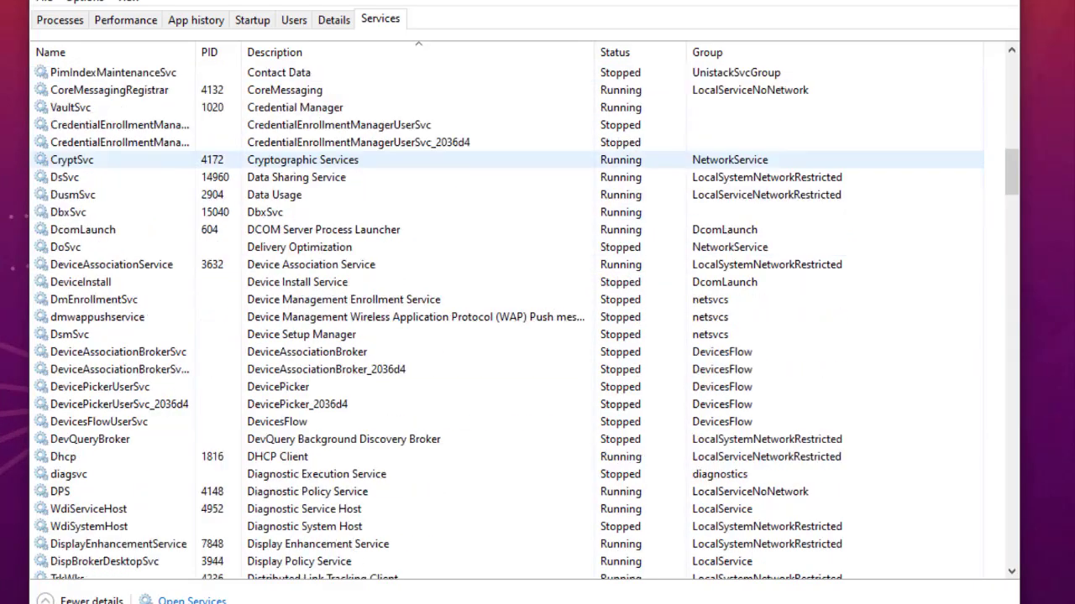
scroll(370, 264, "down", 4)
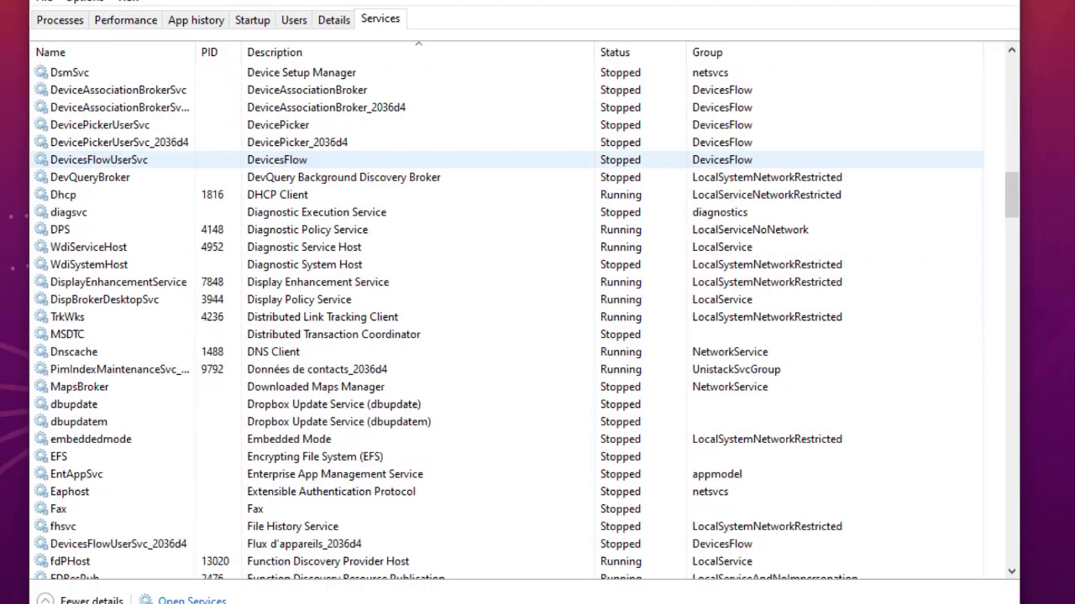
scroll(369, 264, "down", 3)
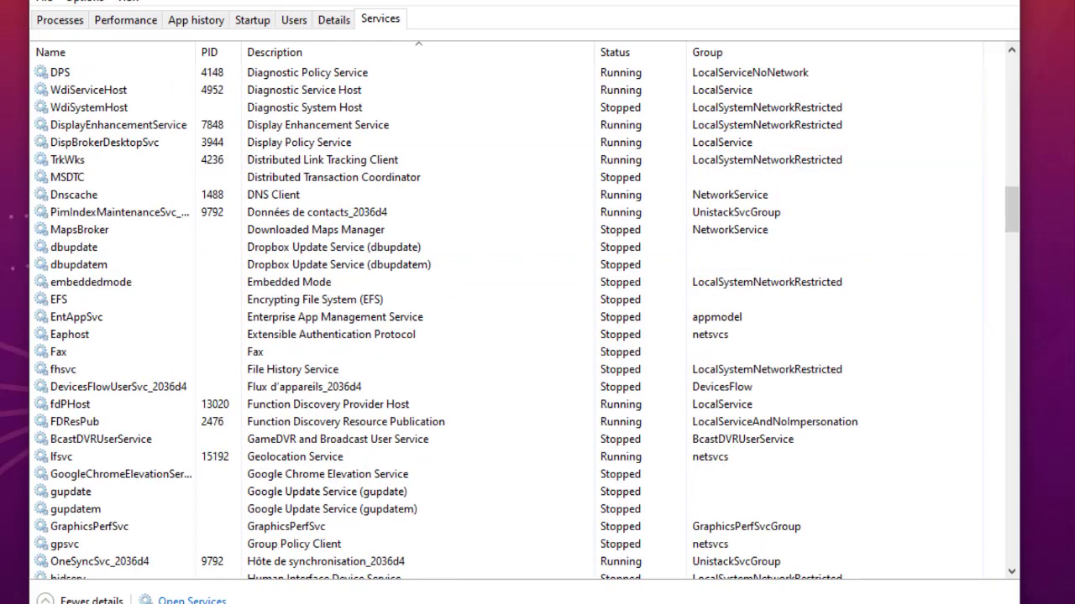
scroll(370, 265, "down", 1)
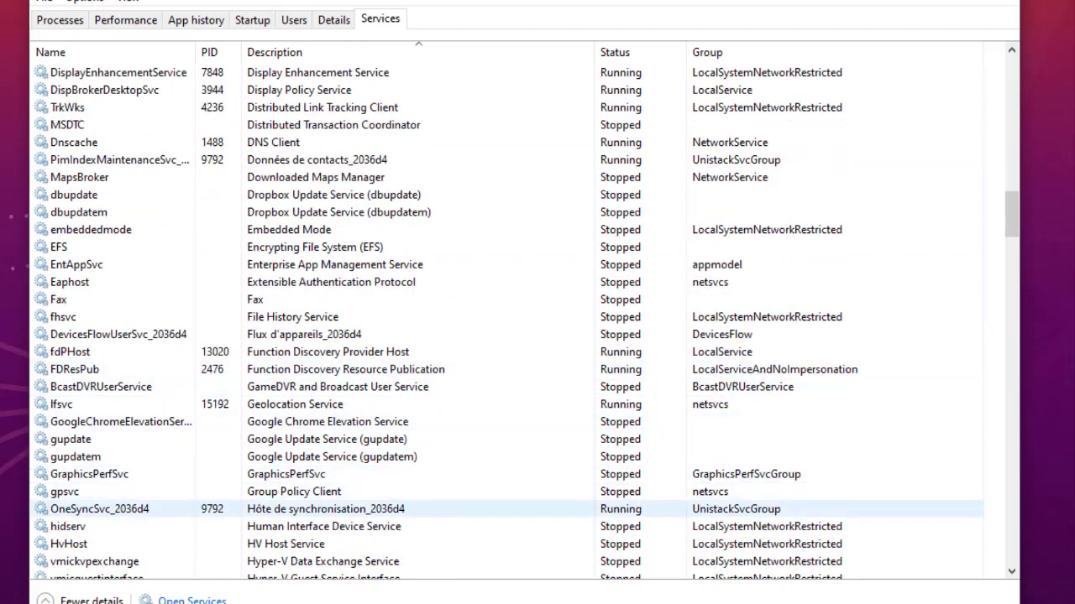
left_click(369, 404)
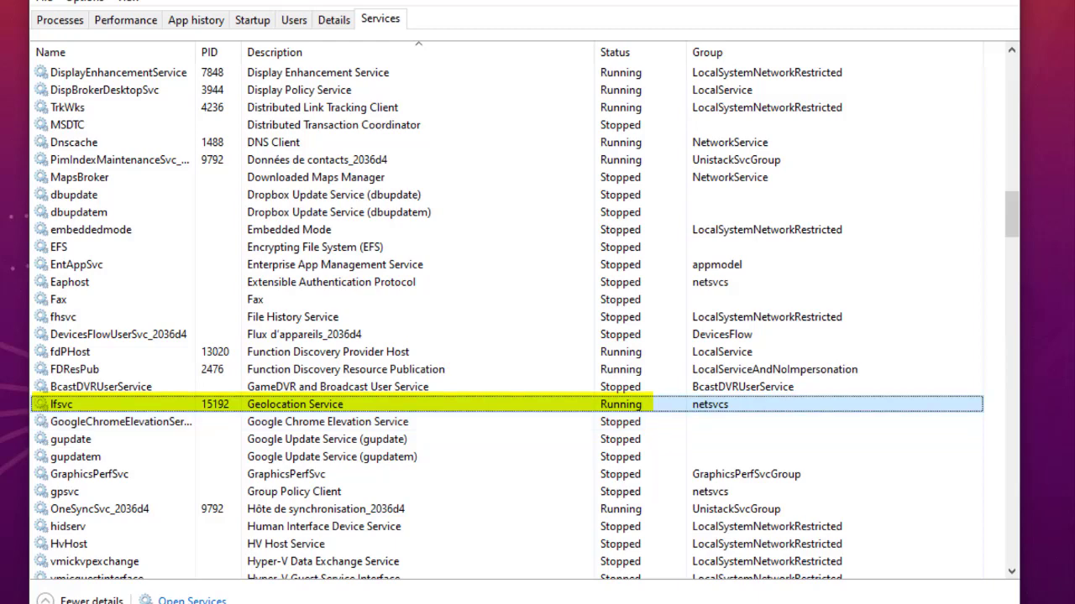
right_click(535, 404)
left_click(571, 437)
scroll(503, 311, "down", 2)
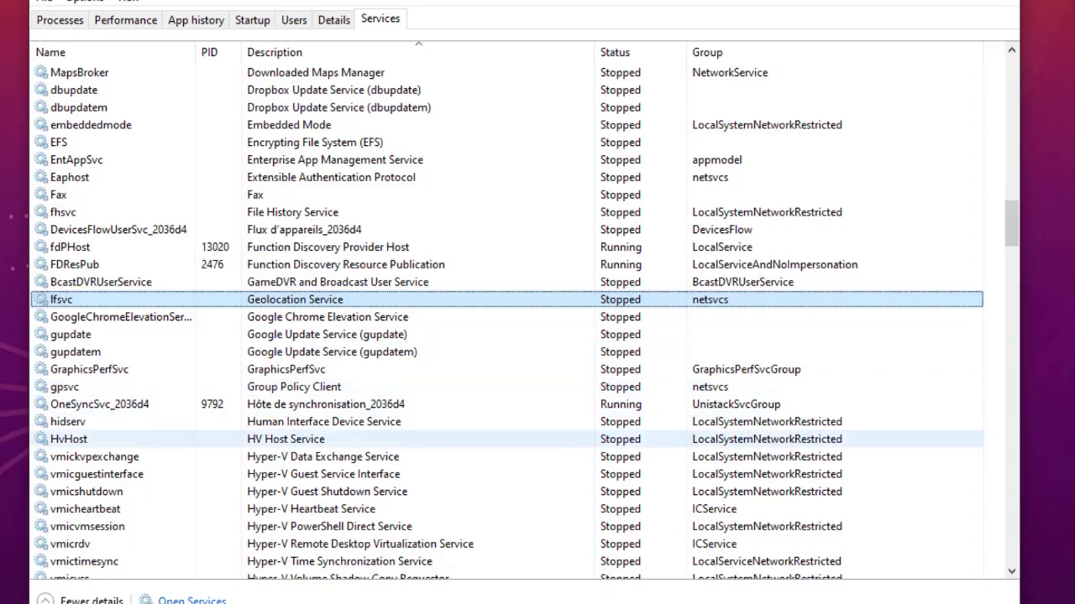
Step: Select the stopped Windows Biometric Service (WbioSrvc), then return to the top of the list
scroll(504, 454, "down", 20)
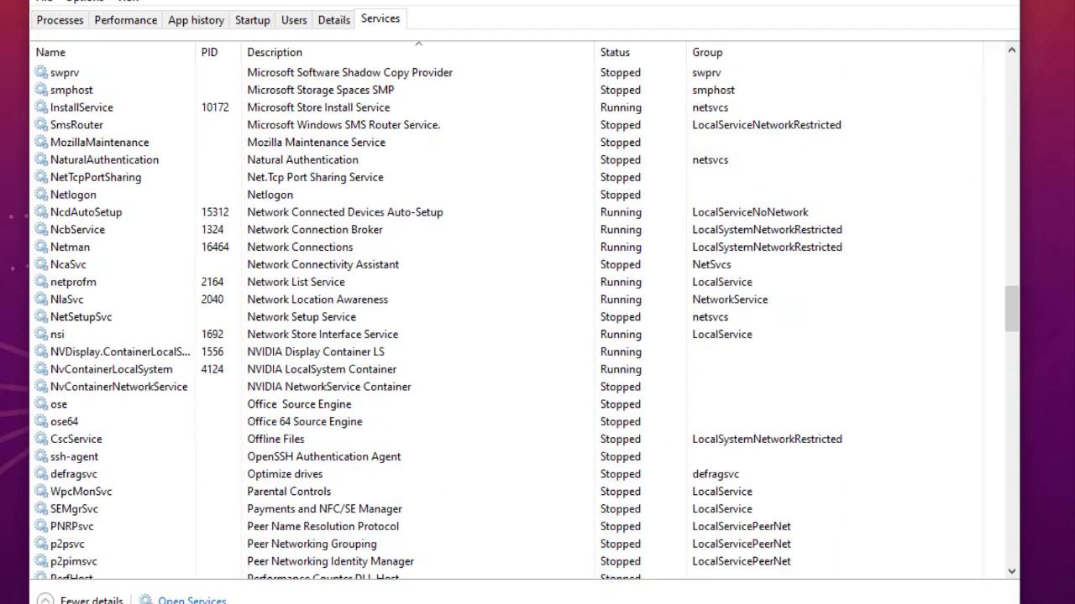
scroll(504, 319, "down", 13)
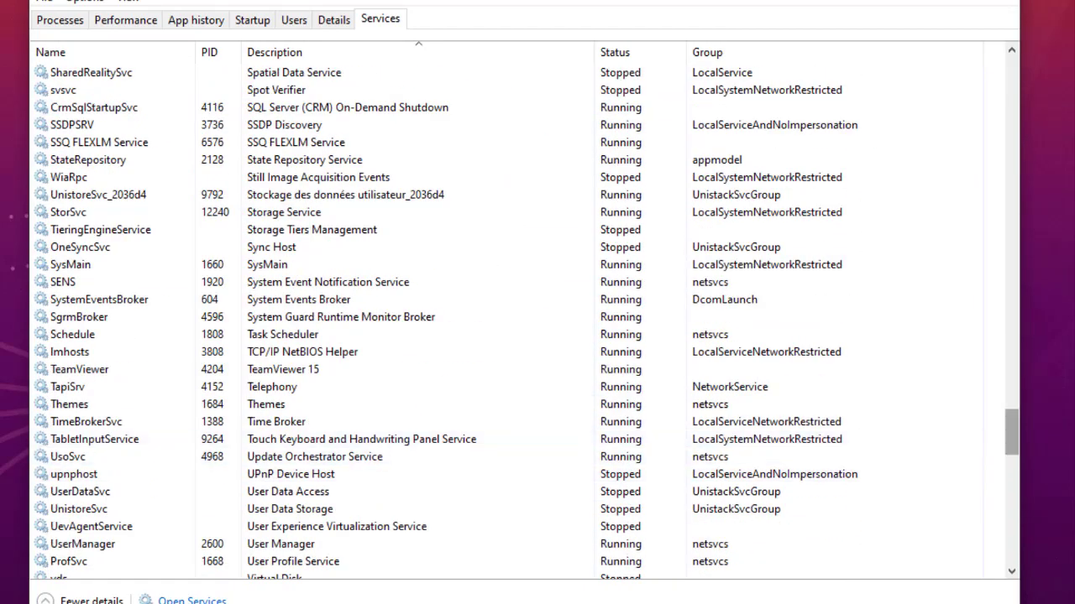
scroll(503, 319, "down", 4)
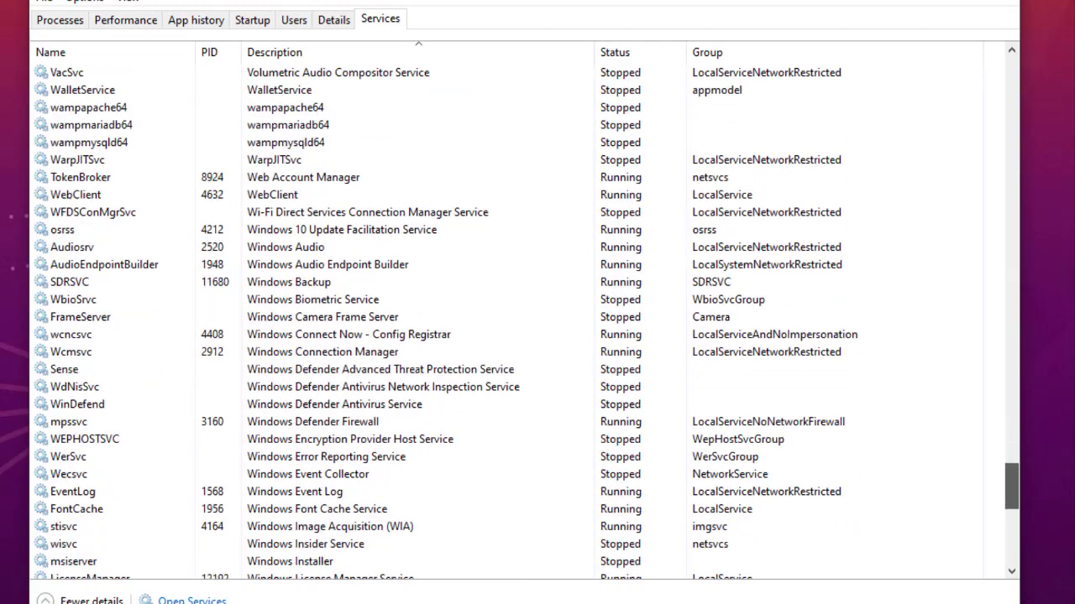
scroll(504, 319, "down", 1)
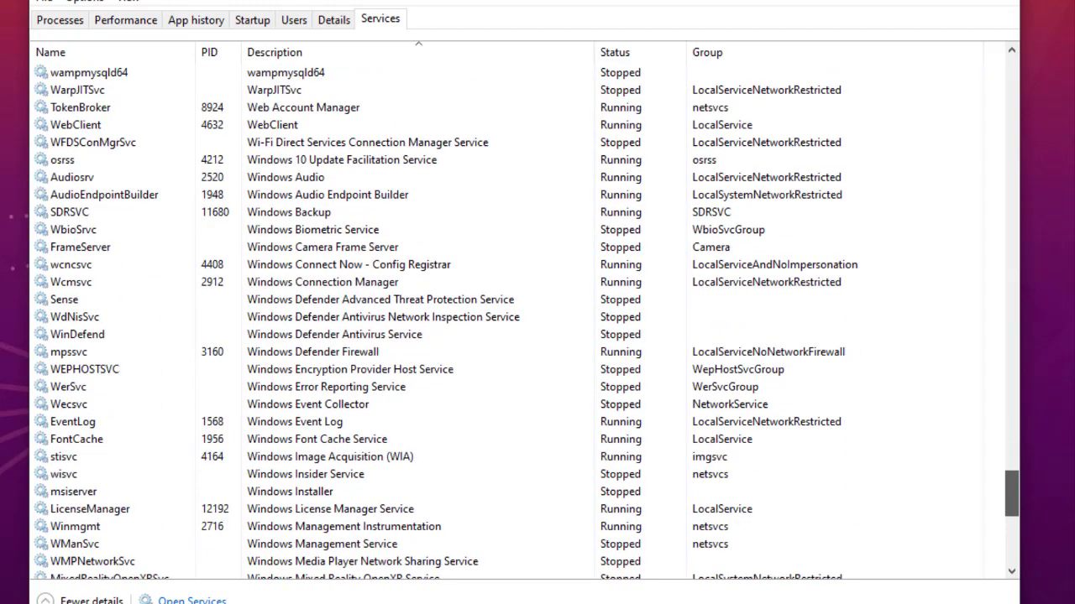
left_click(74, 229)
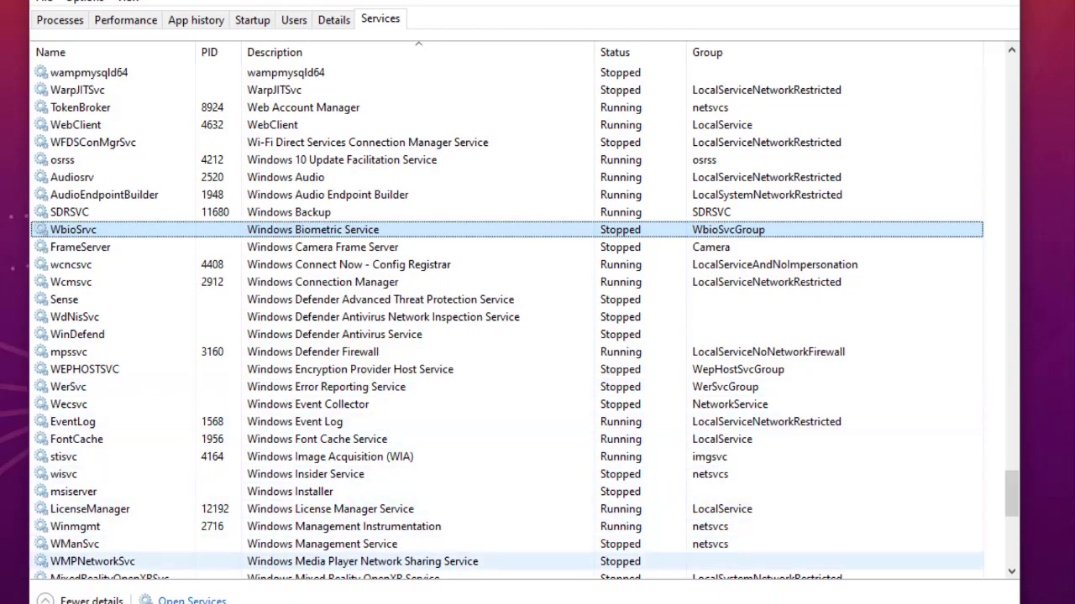
left_click_drag(1011, 494, 1011, 80)
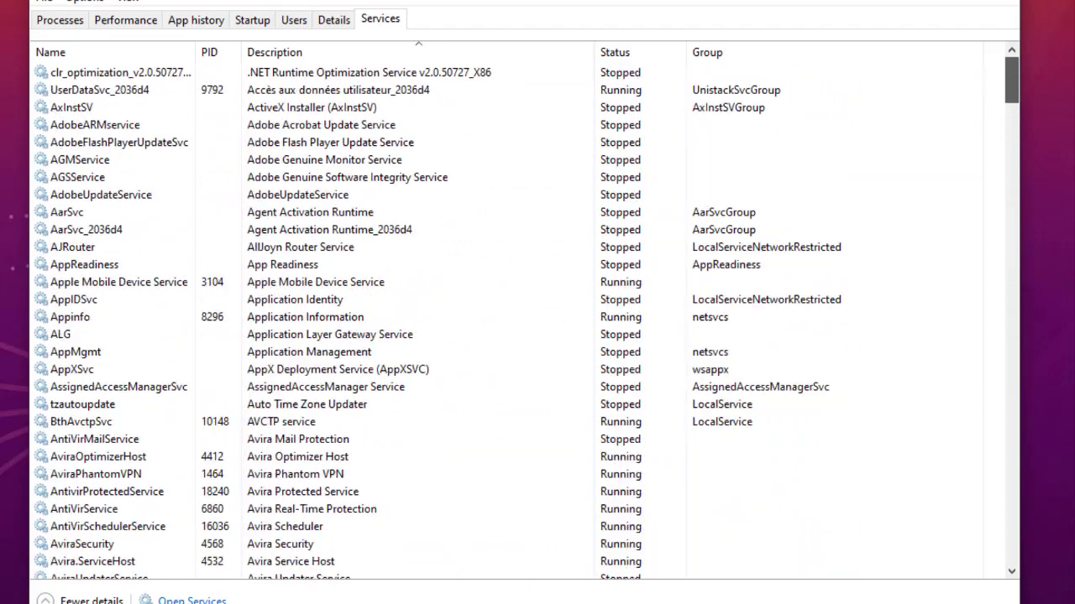